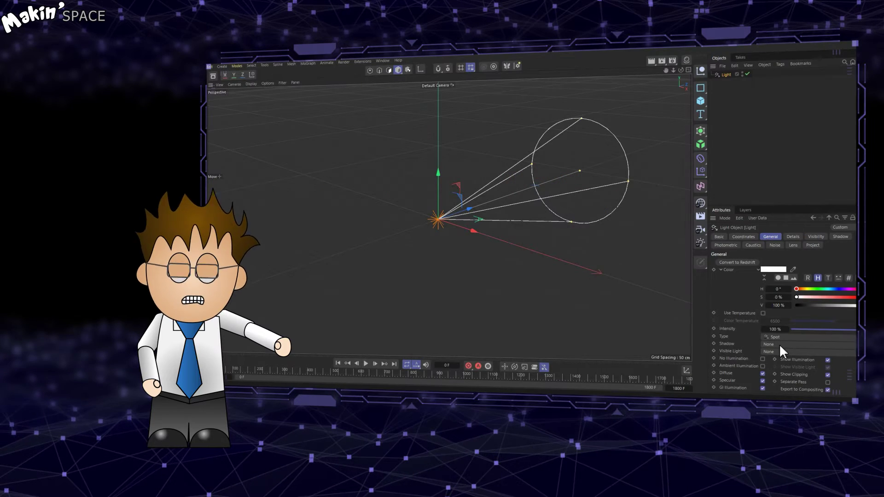
Step: Set the Cinema 4D spot light's Visible Light to Volumetric
{"action": "left_click", "coordinate": [780, 343]}
{"action": "left_click", "coordinate": [752, 337]}
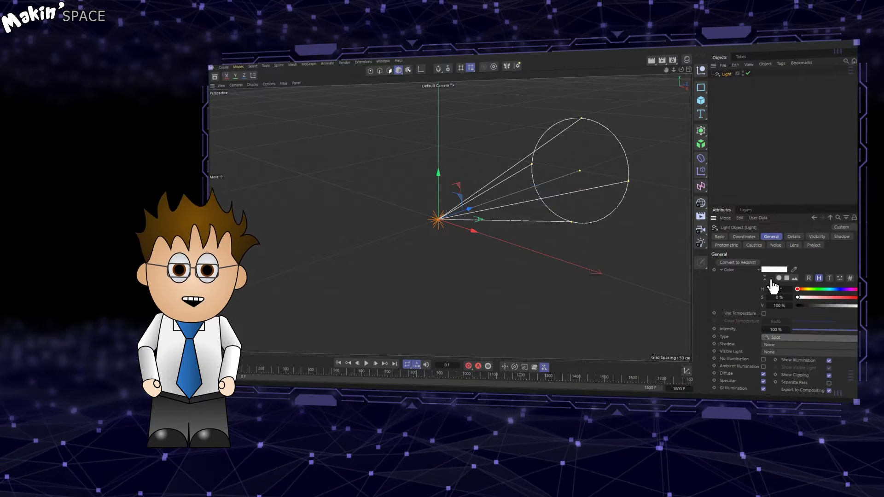
{"action": "left_click", "coordinate": [778, 353]}
{"action": "left_click", "coordinate": [789, 377]}
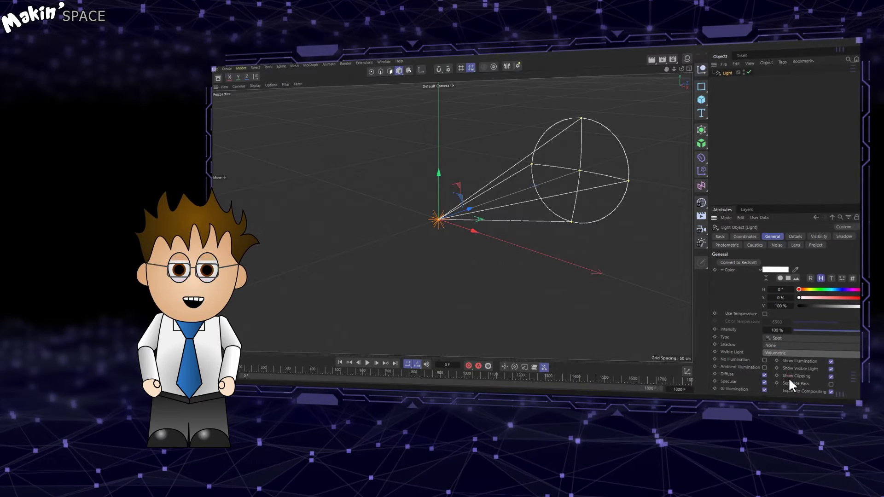
Step: Render the viewport to preview the volumetric beam and show the light's Details settings
{"action": "left_click", "coordinate": [345, 64]}
{"action": "left_click", "coordinate": [350, 87]}
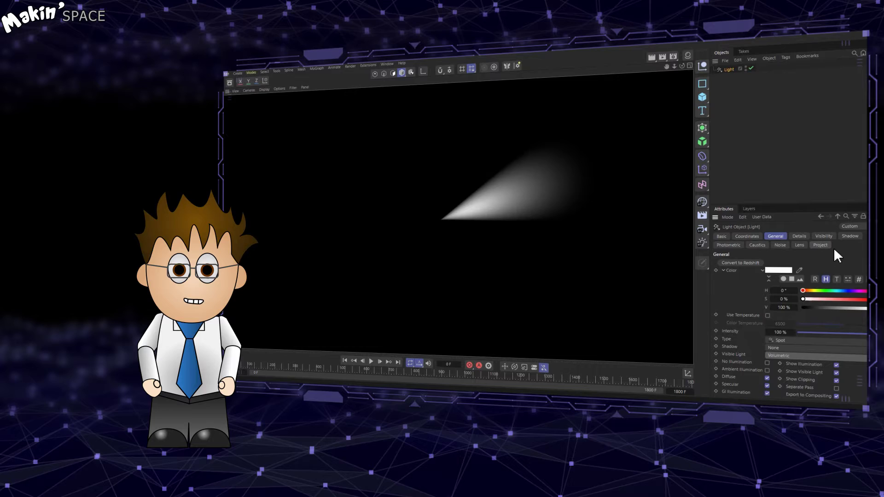
{"action": "left_click", "coordinate": [801, 236]}
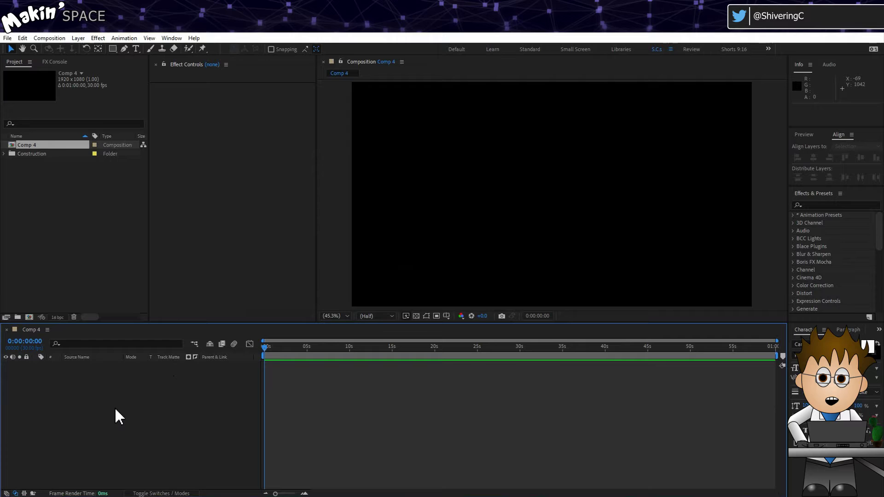
Step: Add a new null object layer to Comp 4 and make it a 3D layer
{"action": "left_click", "coordinate": [78, 39]}
{"action": "mouse_move", "coordinate": [88, 49]}
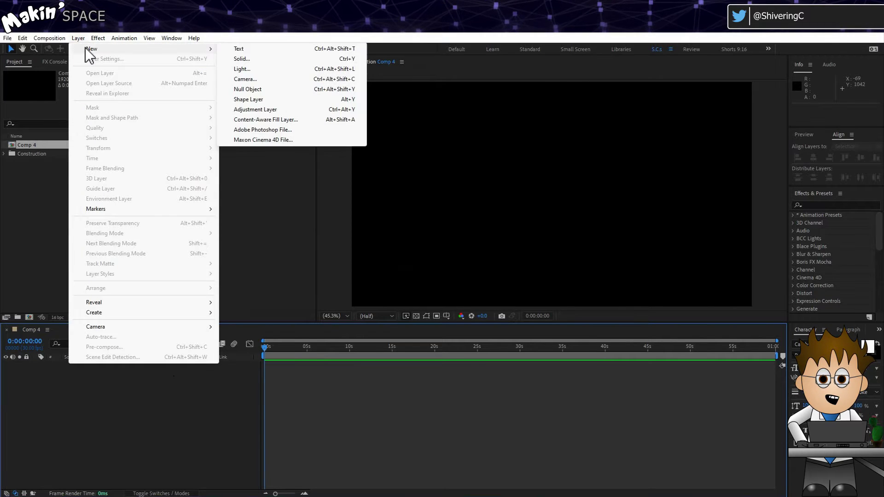
{"action": "left_click", "coordinate": [294, 89]}
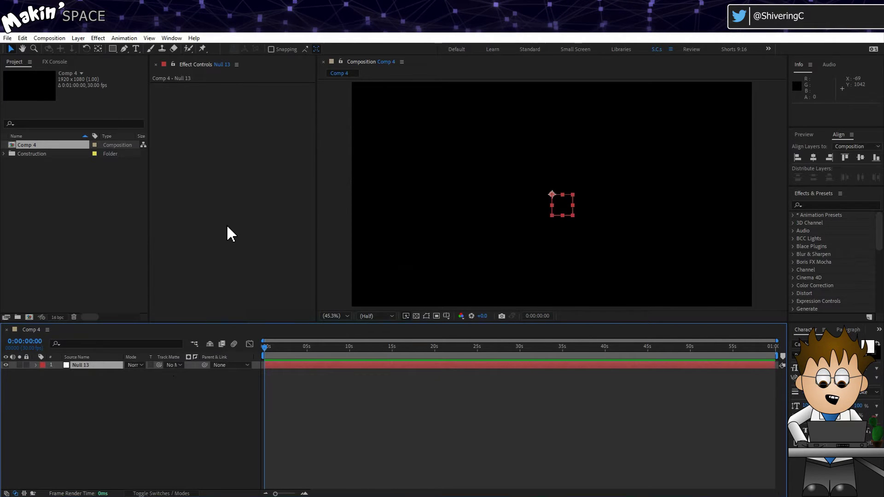
{"action": "left_click", "coordinate": [159, 416]}
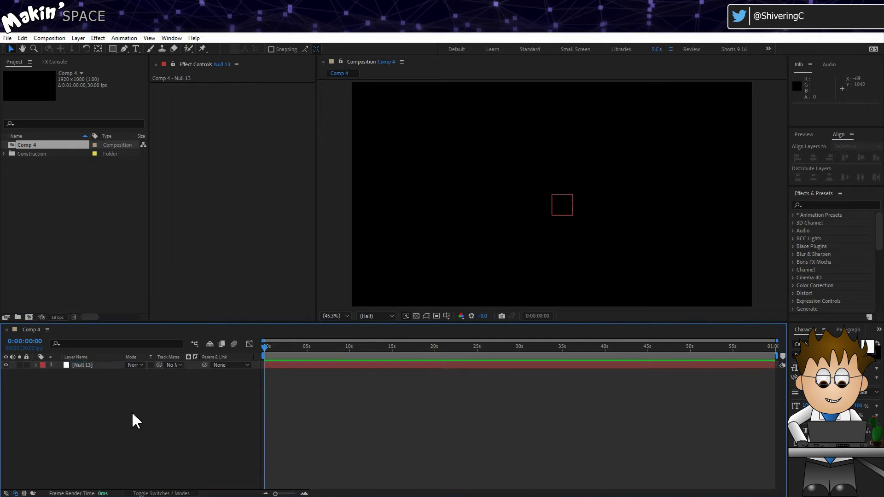
{"action": "left_click", "coordinate": [159, 493]}
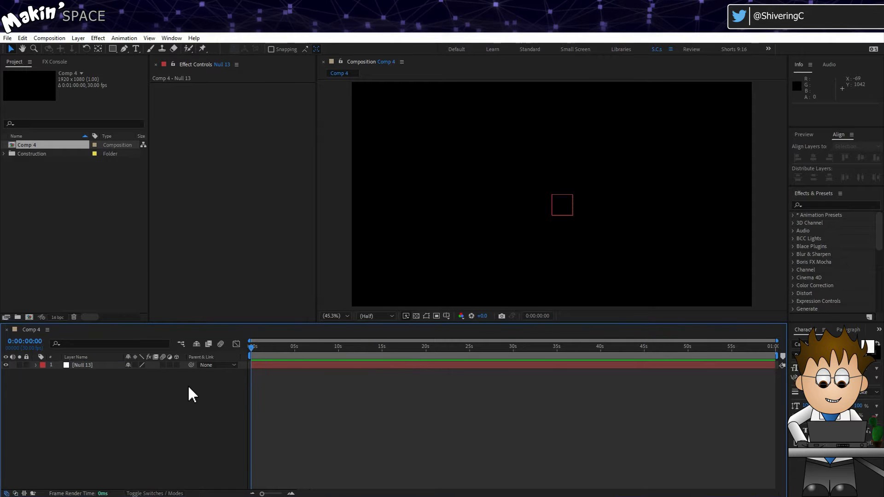
{"action": "left_click", "coordinate": [177, 366]}
Step: Rename the null layer to 'Pulsar NULL'
{"action": "left_click", "coordinate": [102, 366]}
{"action": "key", "text": "Return"}
{"action": "type", "text": "Pulsa"}
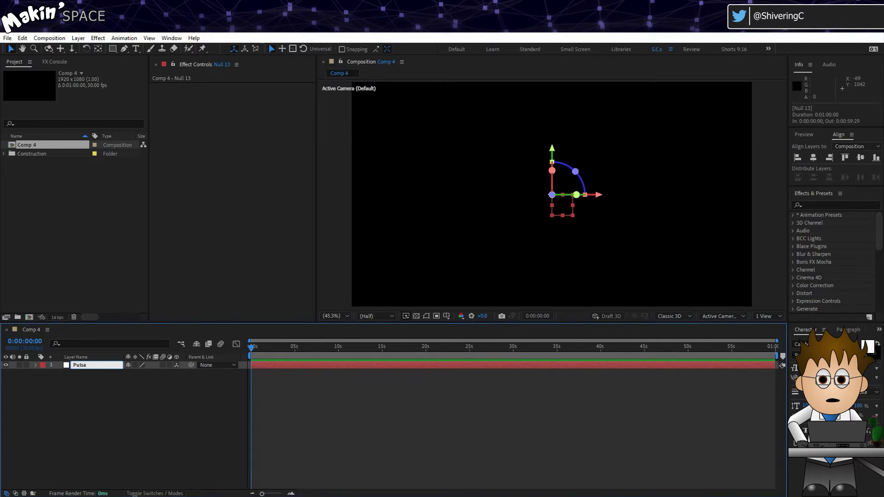
{"action": "type", "text": "r NULL"}
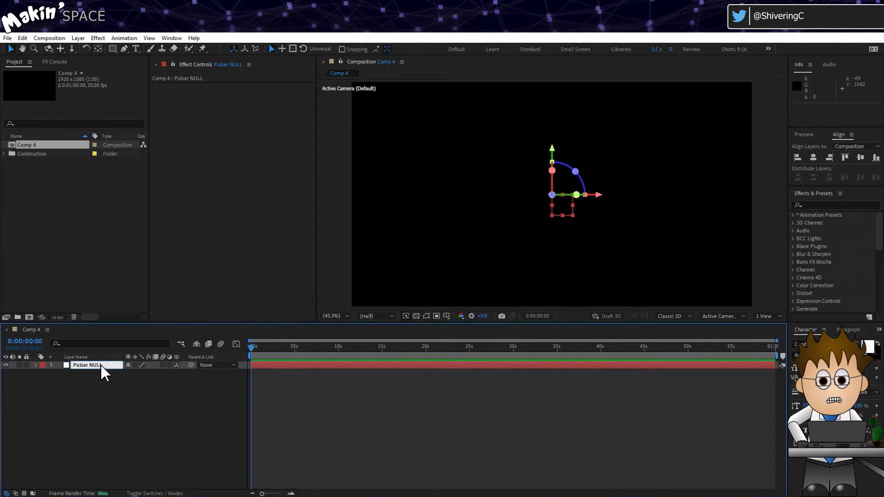
{"action": "left_click", "coordinate": [87, 396]}
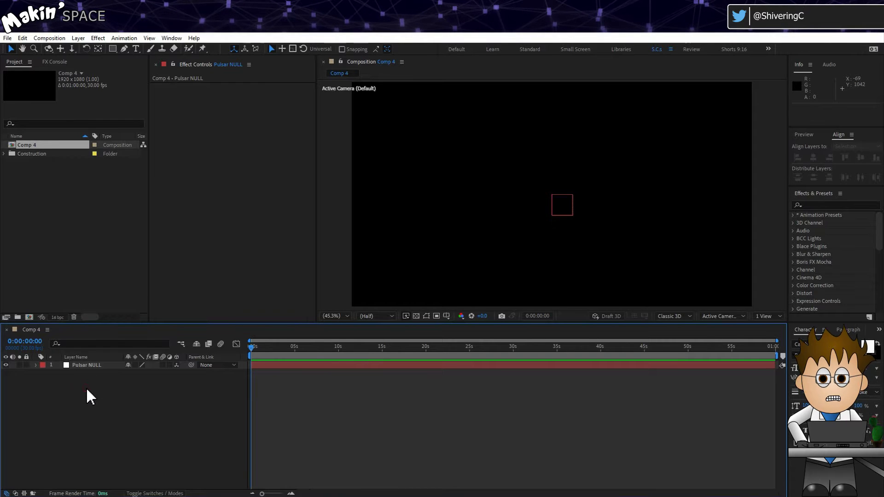
Step: Create a new Spot light layer with 500% intensity
{"action": "left_click", "coordinate": [76, 38]}
{"action": "mouse_move", "coordinate": [144, 51]}
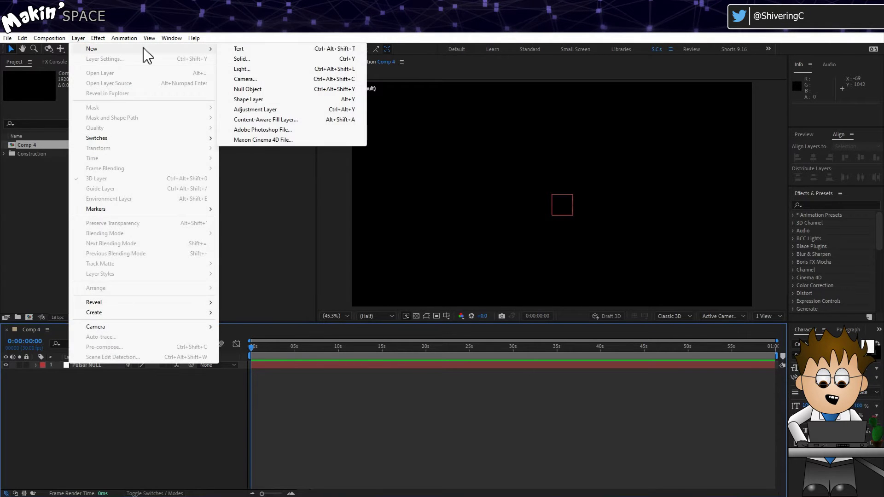
{"action": "left_click", "coordinate": [274, 70]}
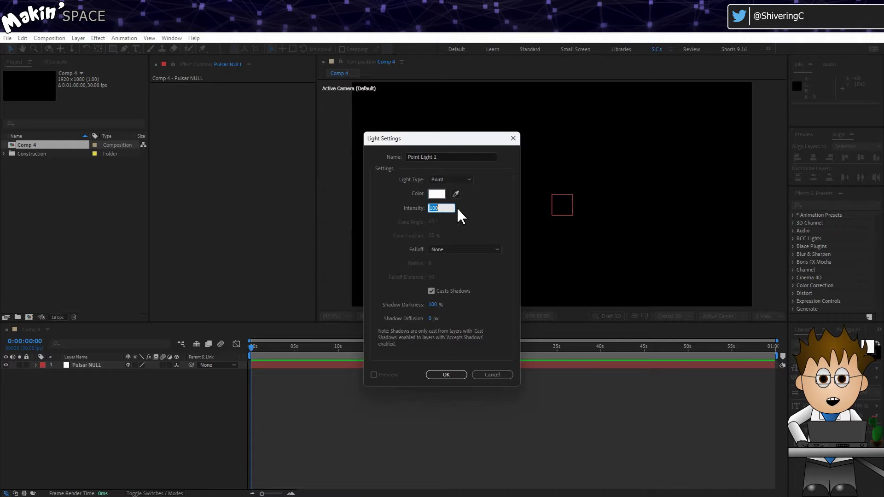
{"action": "left_click", "coordinate": [460, 179]}
{"action": "left_click", "coordinate": [463, 200]}
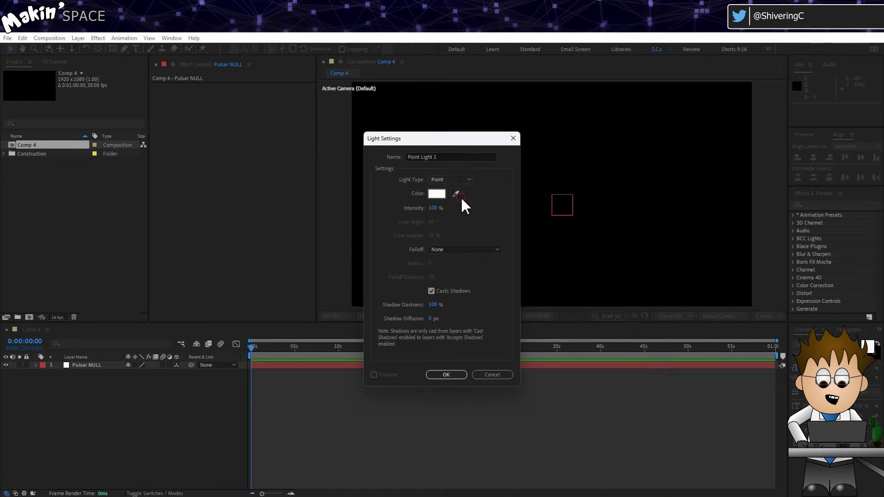
{"action": "left_click", "coordinate": [434, 209]}
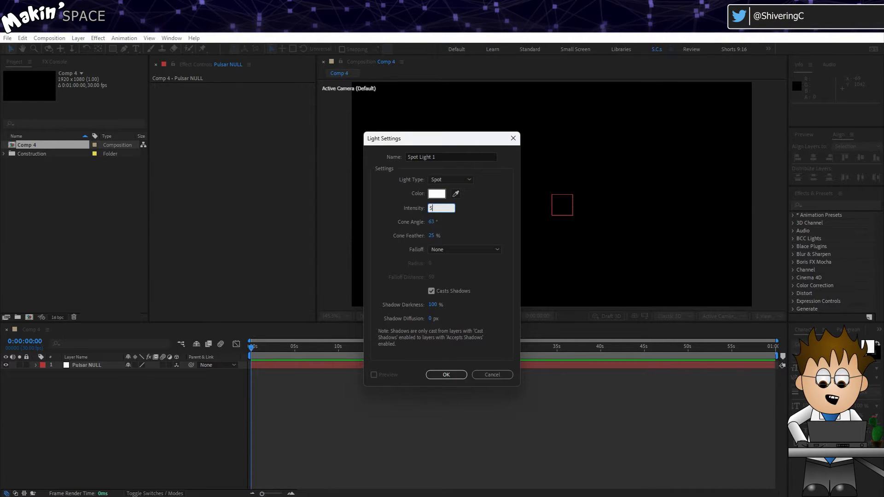
{"action": "type", "text": "500"}
{"action": "key", "text": "Return"}
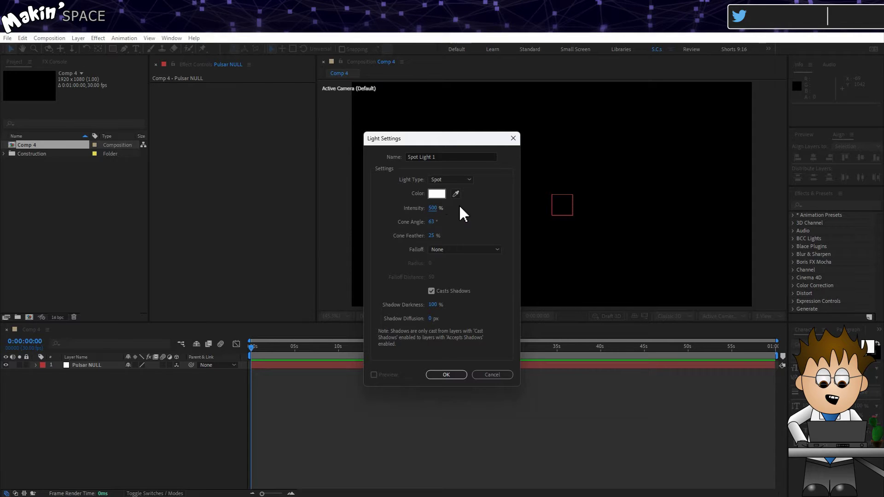
{"action": "left_click", "coordinate": [446, 374]}
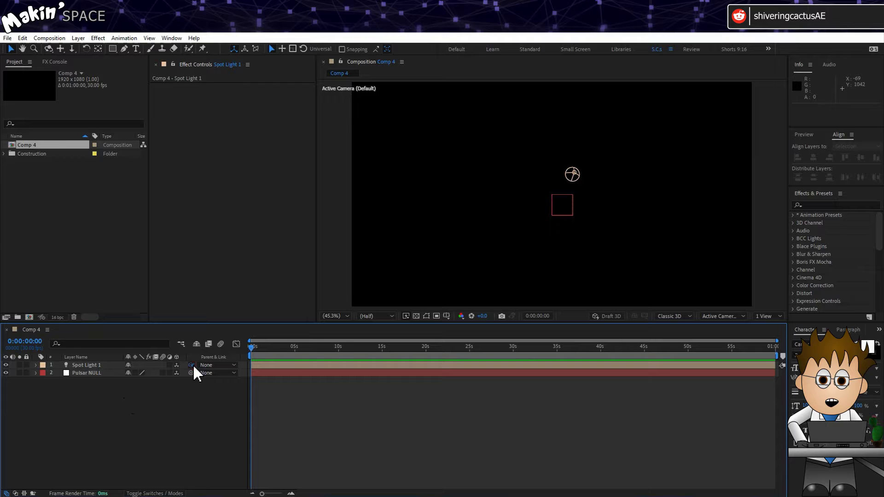
Step: Parent Spot Light 1 to Pulsar NULL and zero its Position so it sits at the null
{"action": "left_click_drag", "start_coordinate": [192, 365], "coordinate": [93, 374]}
{"action": "left_click", "coordinate": [85, 365]}
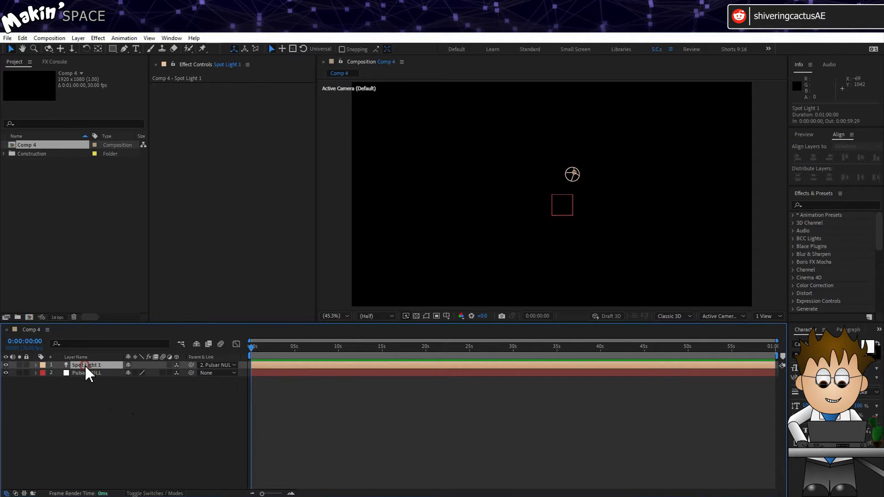
{"action": "key", "text": "p"}
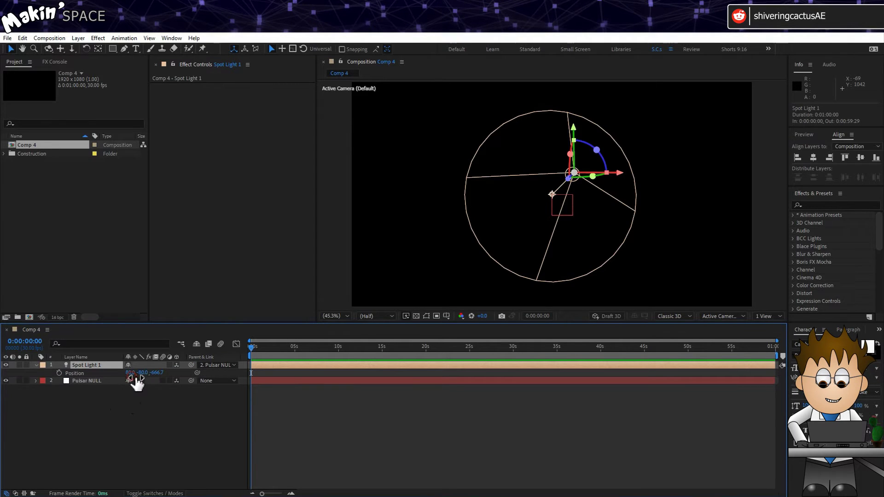
{"action": "left_click", "coordinate": [134, 374]}
{"action": "type", "text": "0"}
{"action": "key", "text": "Tab"}
{"action": "key", "text": "Tab"}
{"action": "type", "text": "0"}
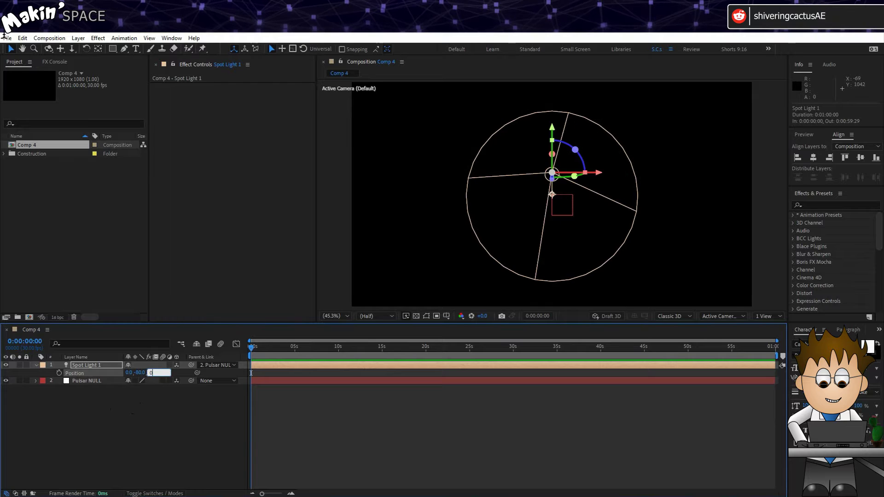
{"action": "key", "text": "Return"}
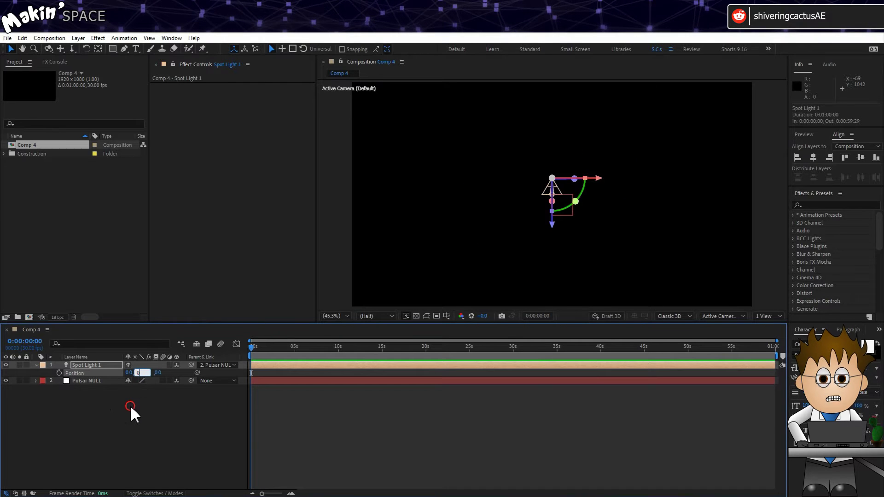
Step: Set Spot Light 1's Cone Angle to 35° and Cone Feather to 100%
{"action": "left_click", "coordinate": [131, 408]}
{"action": "left_click", "coordinate": [36, 365]}
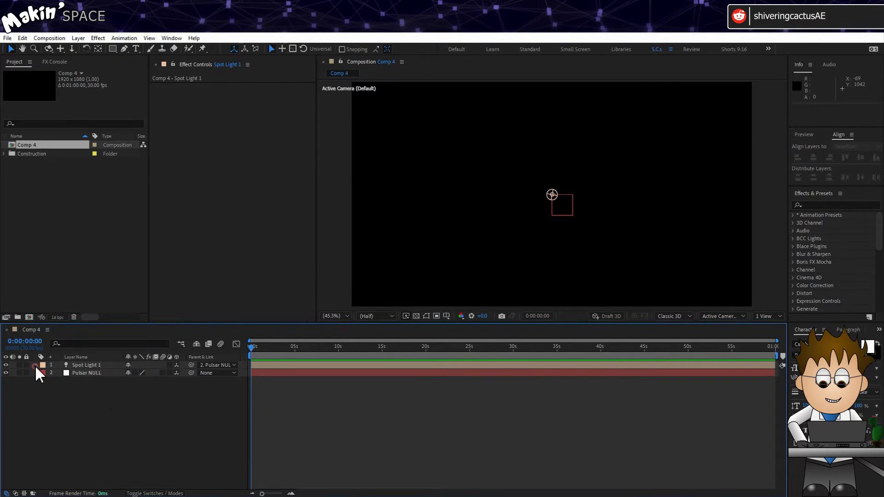
{"action": "left_click", "coordinate": [36, 366]}
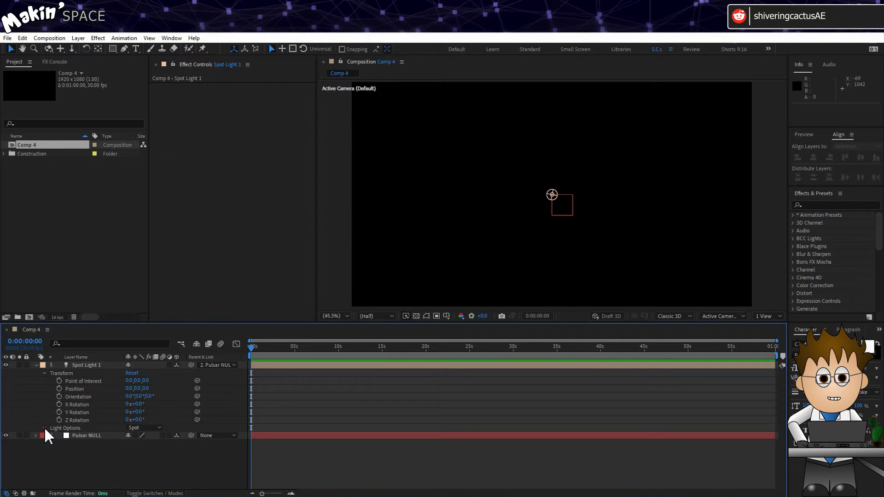
{"action": "left_click", "coordinate": [45, 428]}
{"action": "scroll", "coordinate": [45, 410], "scroll_direction": "down", "scroll_amount": 2}
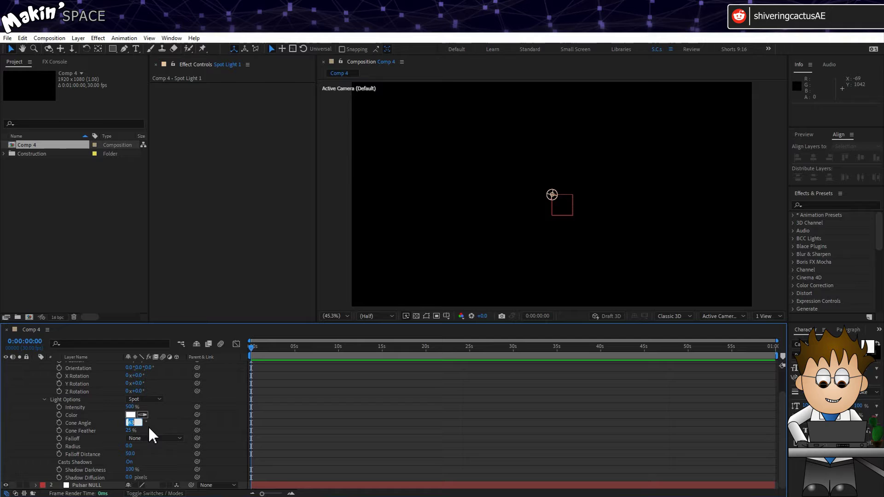
{"action": "key", "text": "Return"}
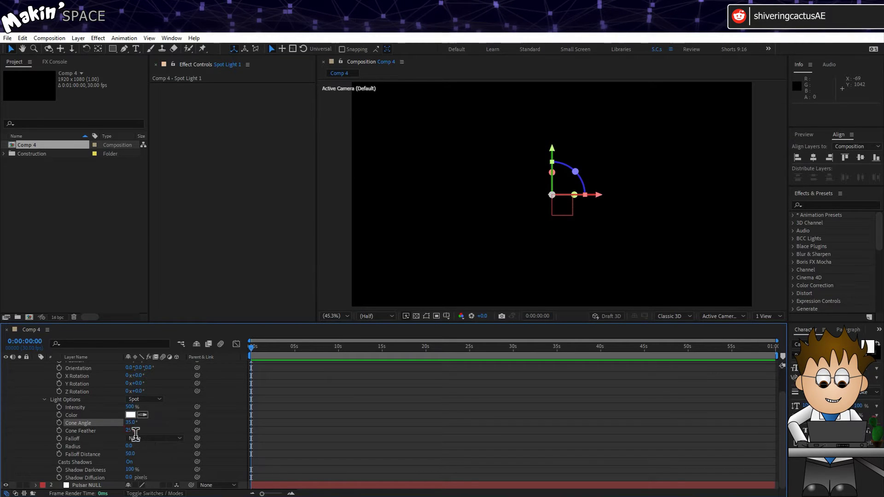
{"action": "left_click", "coordinate": [174, 433]}
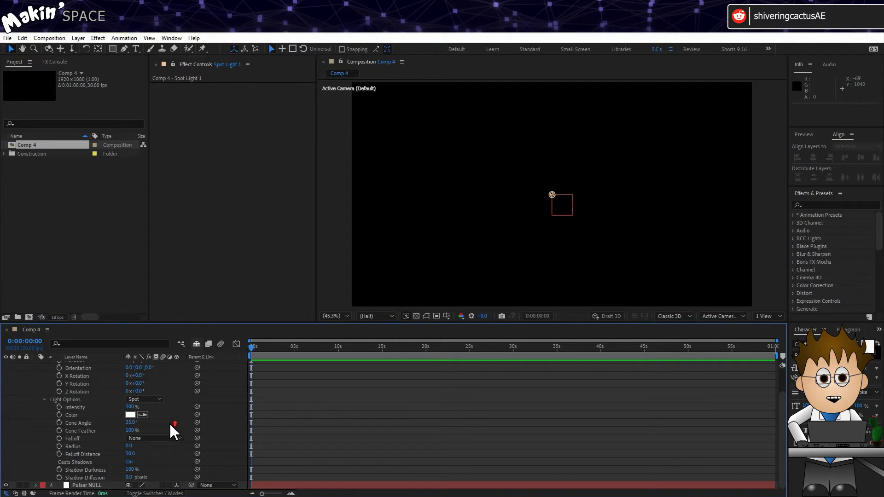
Step: Give Pulsar NULL's Y Rotation the expression time*200 so it spins continuously
{"action": "key", "text": "r"}
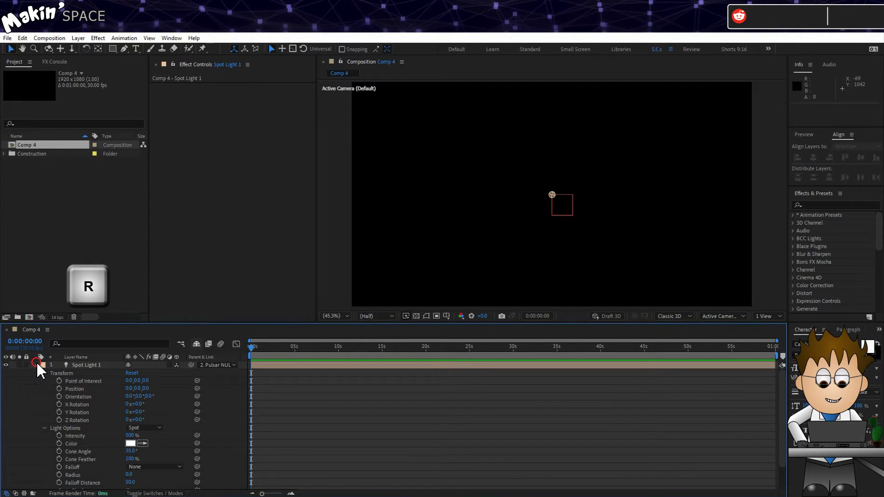
{"action": "left_click", "coordinate": [35, 364]}
{"action": "left_click", "coordinate": [76, 375]}
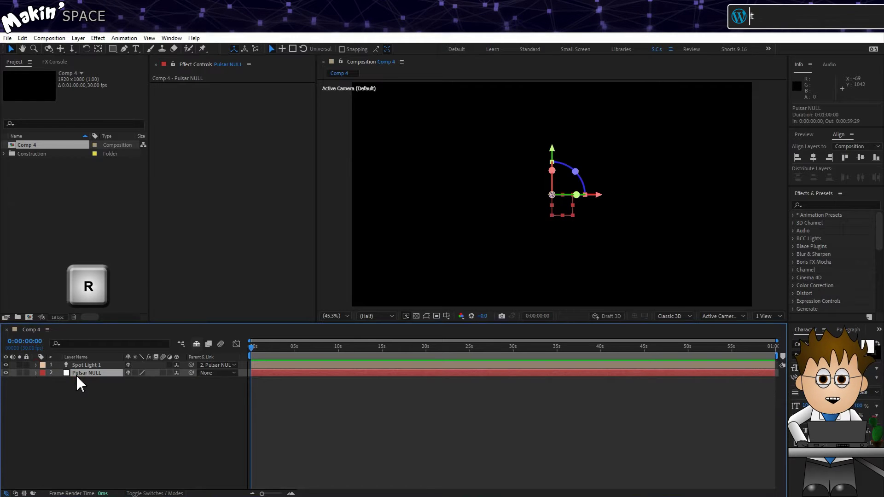
{"action": "key", "text": "r"}
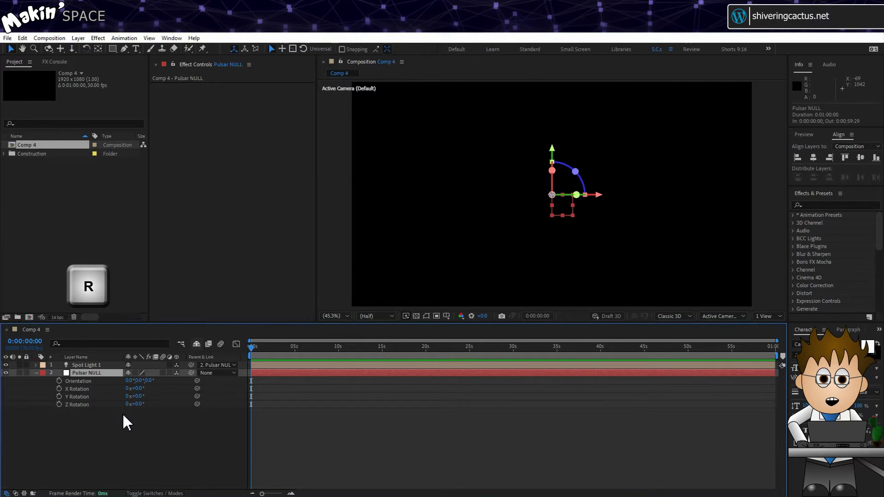
{"action": "left_click", "coordinate": [59, 396], "text": "alt"}
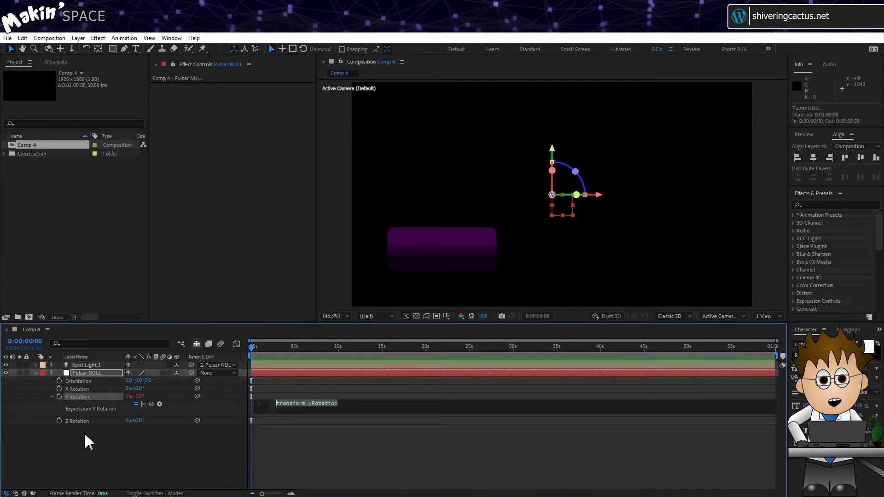
{"action": "type", "text": "tim"}
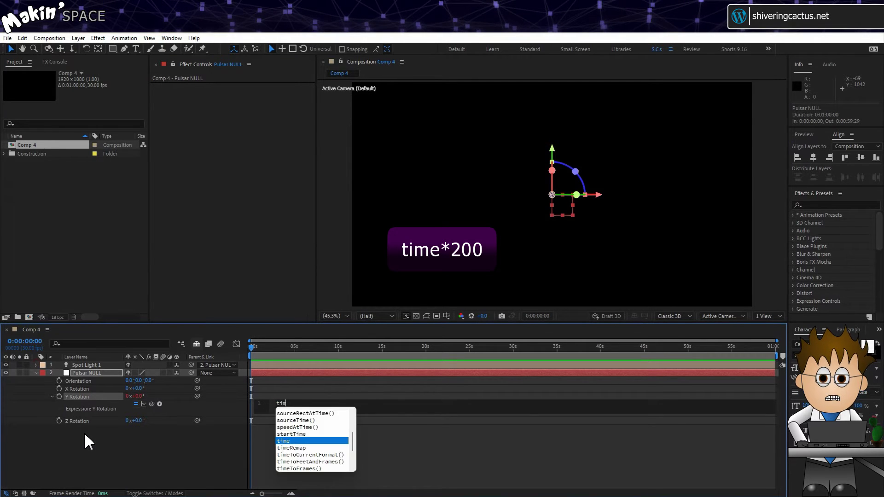
{"action": "type", "text": "e*200"}
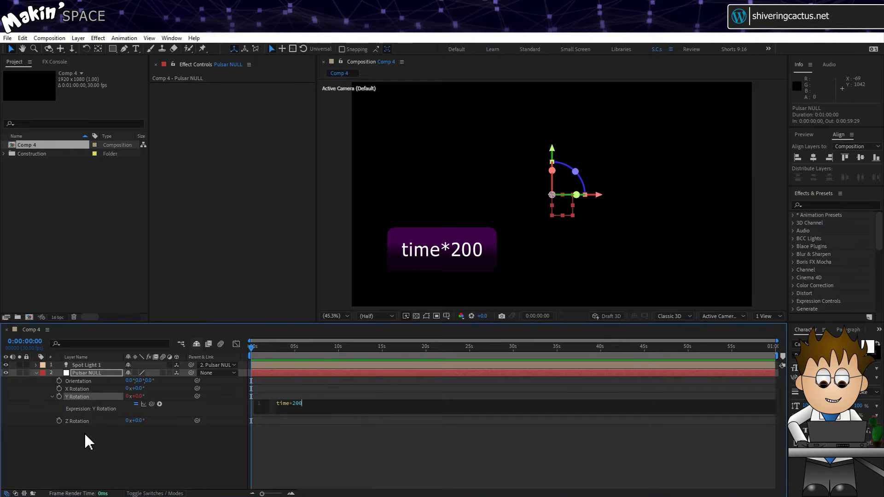
{"action": "left_click", "coordinate": [84, 442]}
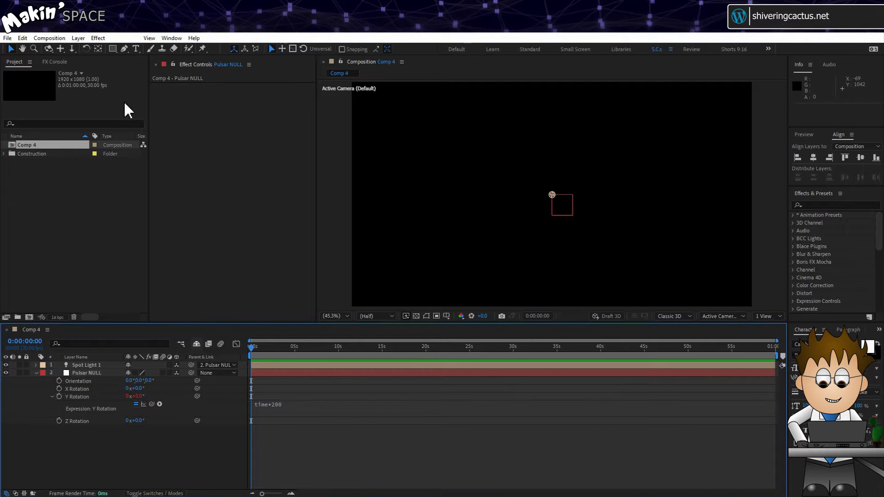
Step: Create a comp-size 1920x1080 black solid layer and start renaming it
{"action": "left_click", "coordinate": [79, 38]}
{"action": "left_click", "coordinate": [86, 49]}
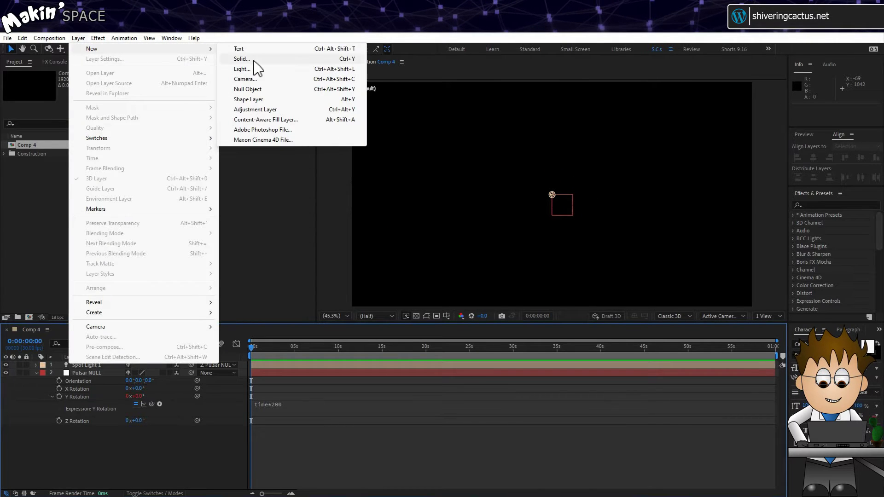
{"action": "left_click", "coordinate": [254, 60]}
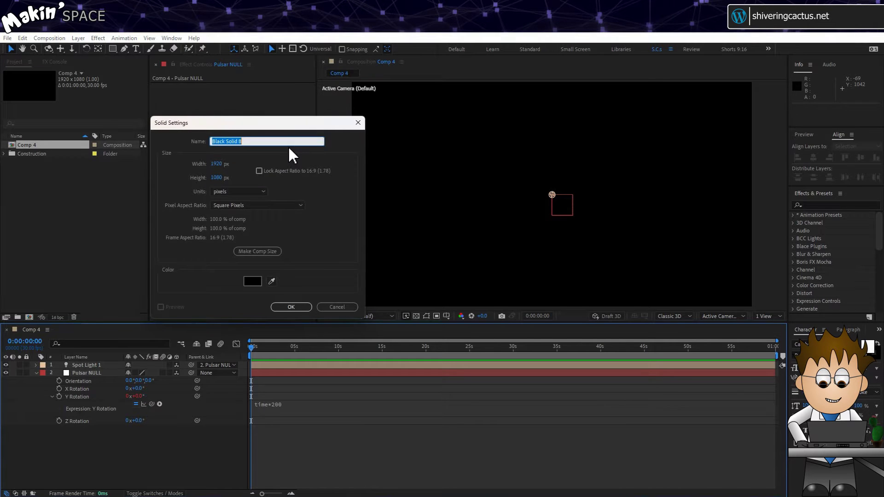
{"action": "left_click", "coordinate": [267, 251]}
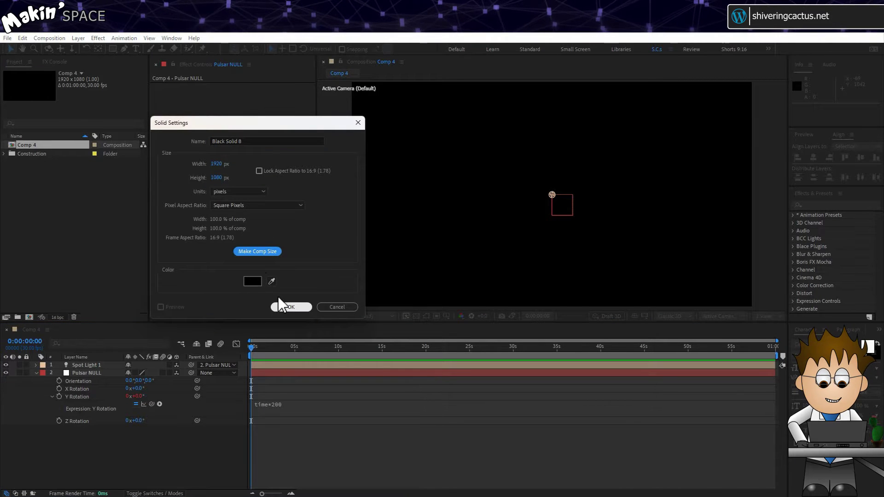
{"action": "left_click", "coordinate": [289, 306]}
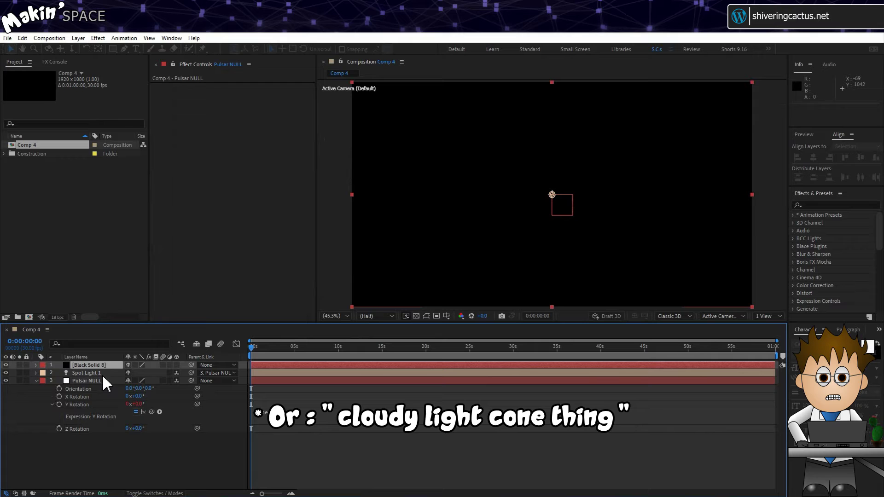
{"action": "key", "text": "Return"}
Step: Name the solid 'Stagelight' and apply the BCC Stage Light effect to it
{"action": "type", "text": "Stage"}
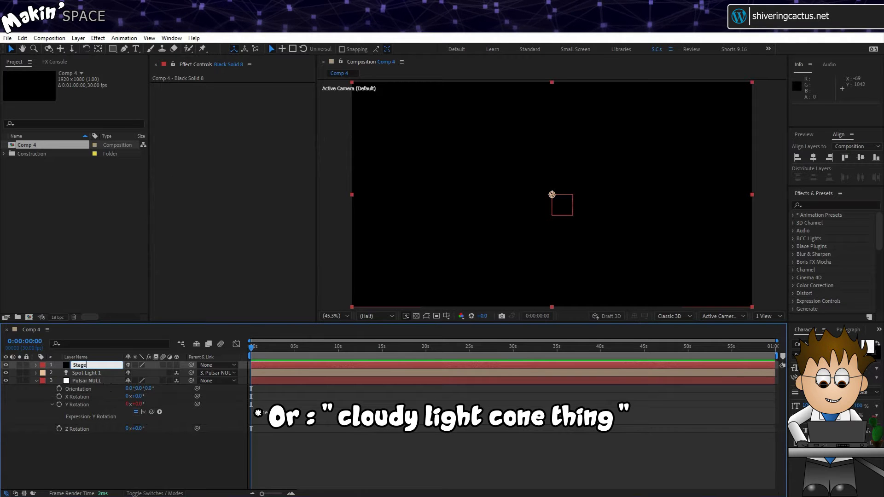
{"action": "type", "text": "light"}
{"action": "key", "text": "Return"}
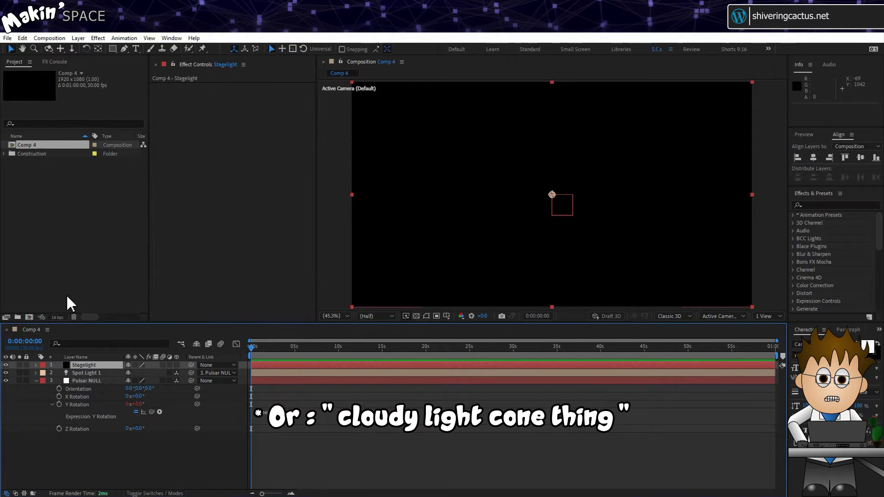
{"action": "left_click", "coordinate": [98, 38]}
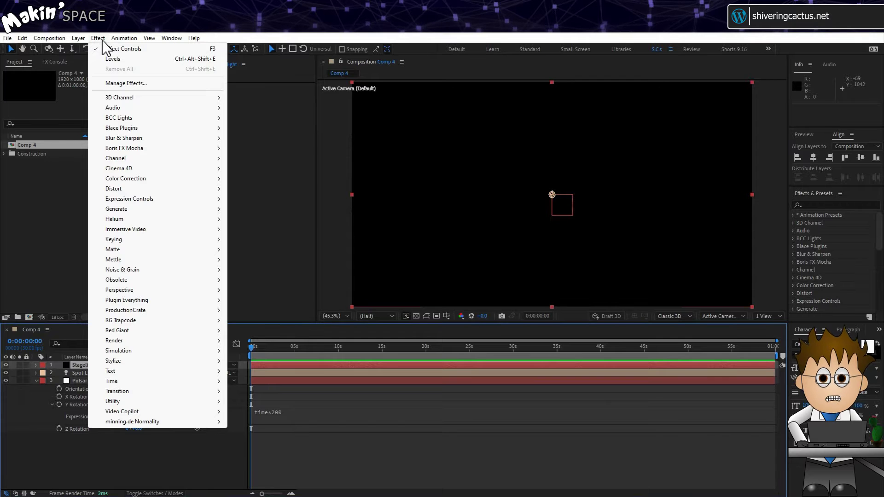
{"action": "mouse_move", "coordinate": [129, 119]}
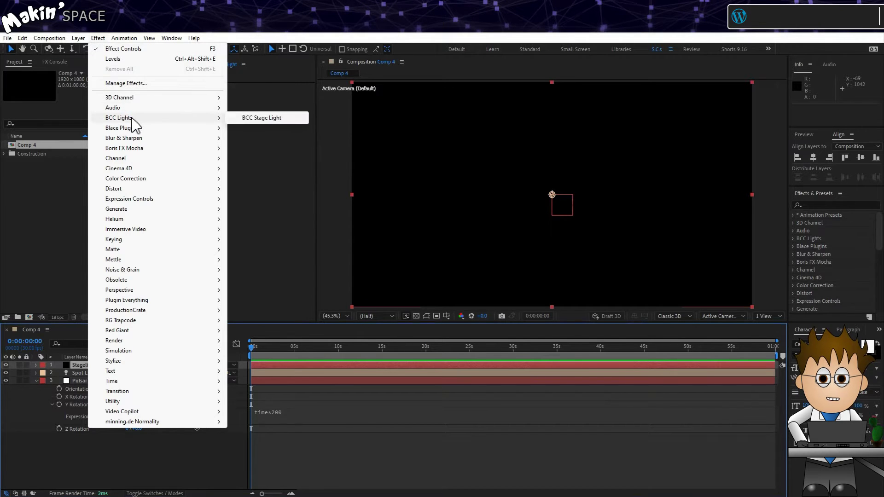
{"action": "left_click", "coordinate": [286, 118]}
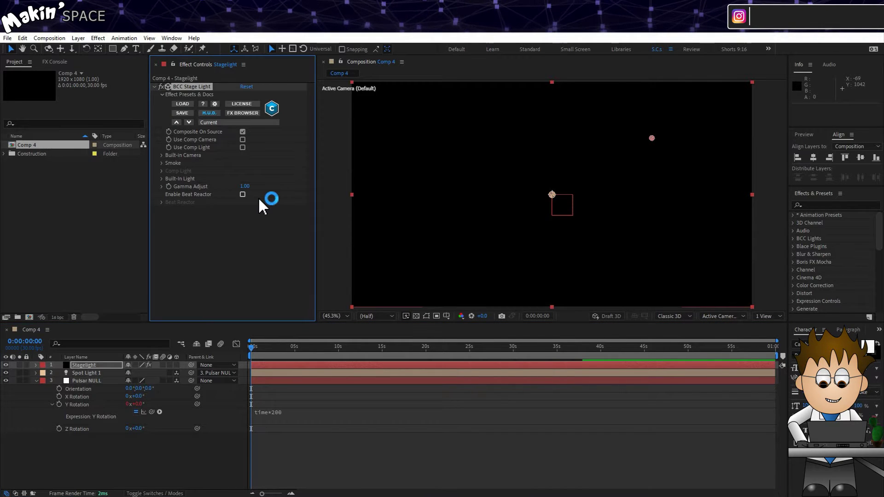
Step: Enable Use Comp Light, set Master Intensity 200 and Target 2000, then preview the spinning beam
{"action": "left_click", "coordinate": [242, 148]}
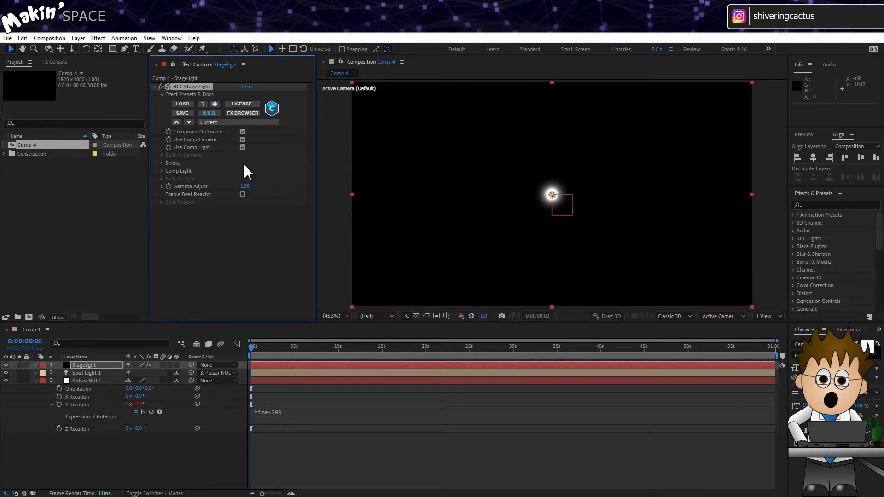
{"action": "left_click", "coordinate": [162, 170]}
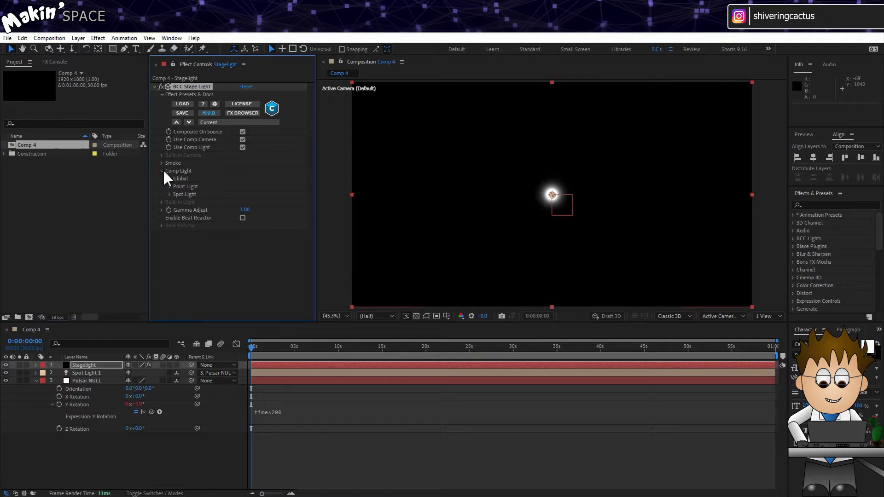
{"action": "left_click", "coordinate": [170, 195]}
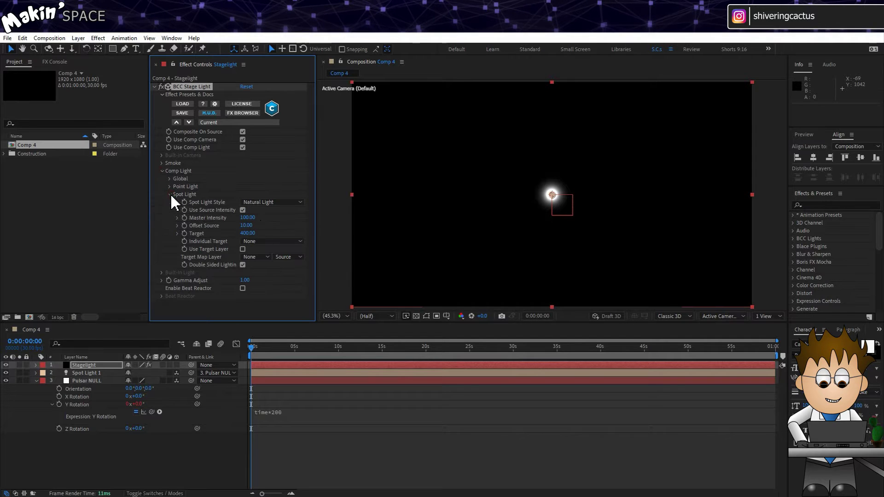
{"action": "left_click", "coordinate": [248, 218]}
{"action": "type", "text": "200"}
{"action": "key", "text": "Return"}
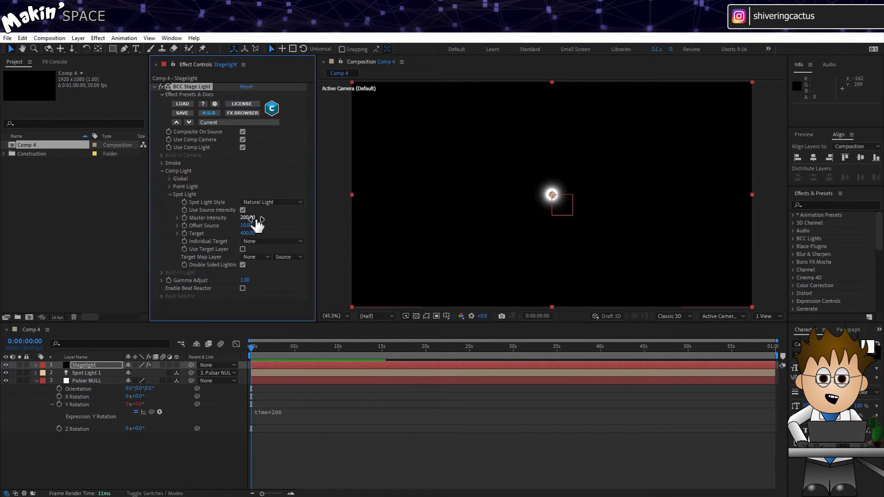
{"action": "left_click", "coordinate": [249, 233]}
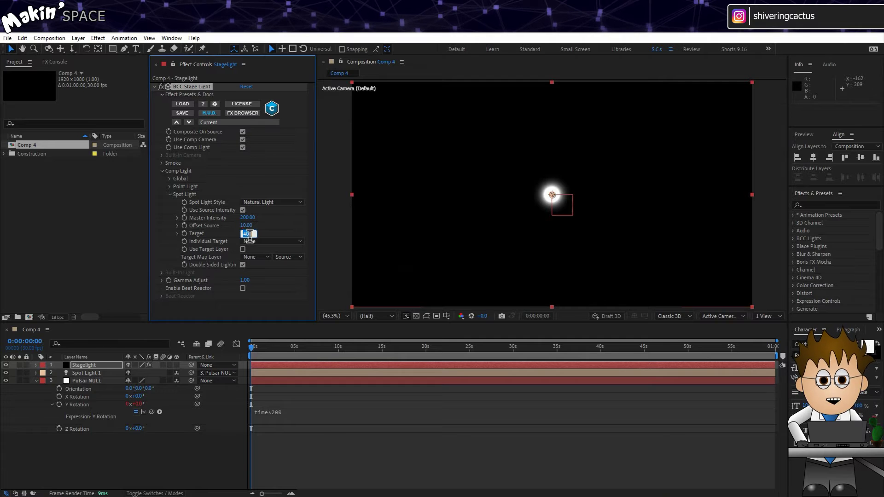
{"action": "type", "text": "2000"}
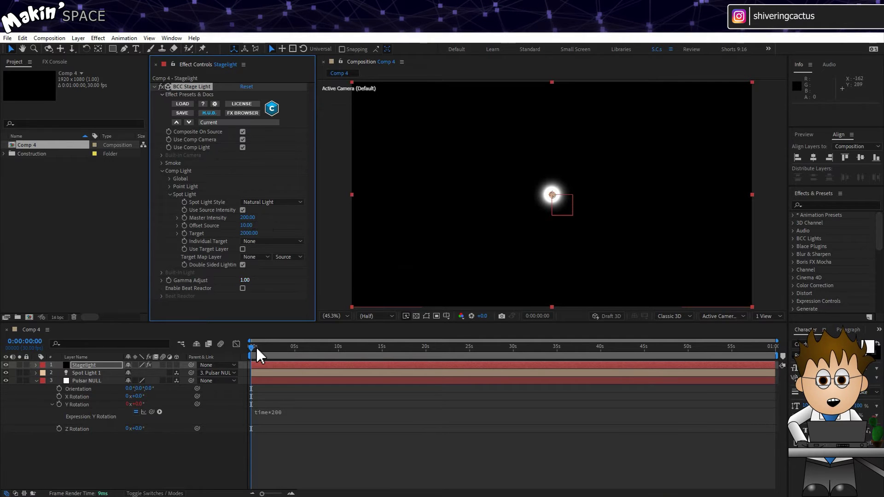
{"action": "key", "text": "Return"}
{"action": "key", "text": "space"}
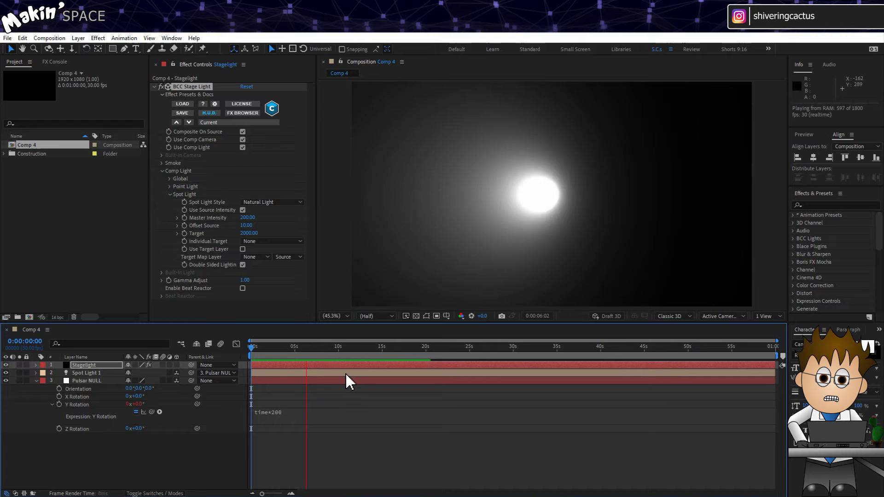
{"action": "key", "text": "space"}
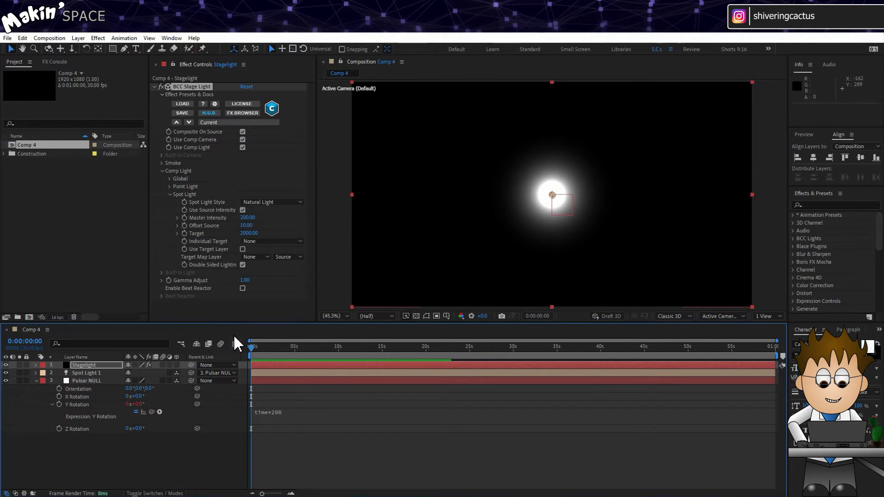
Step: Add a new camera layer, Camera 1, with default settings
{"action": "left_click", "coordinate": [78, 37]}
{"action": "mouse_move", "coordinate": [92, 49]}
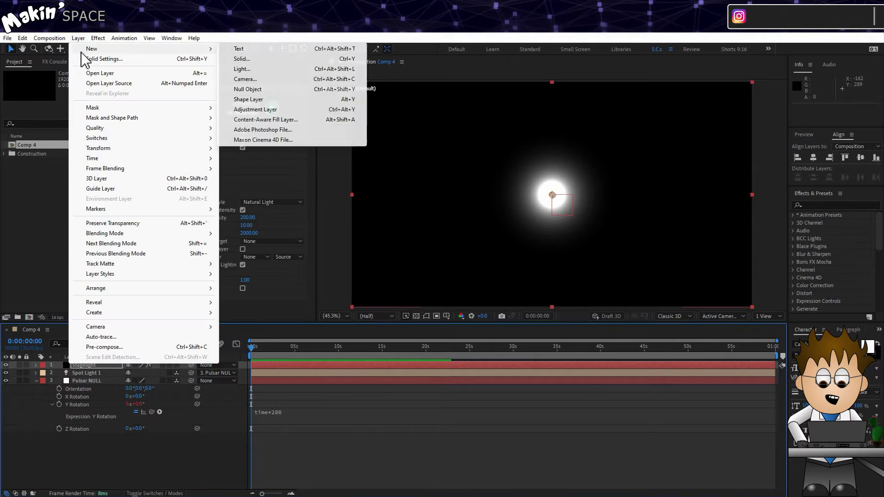
{"action": "left_click", "coordinate": [270, 79]}
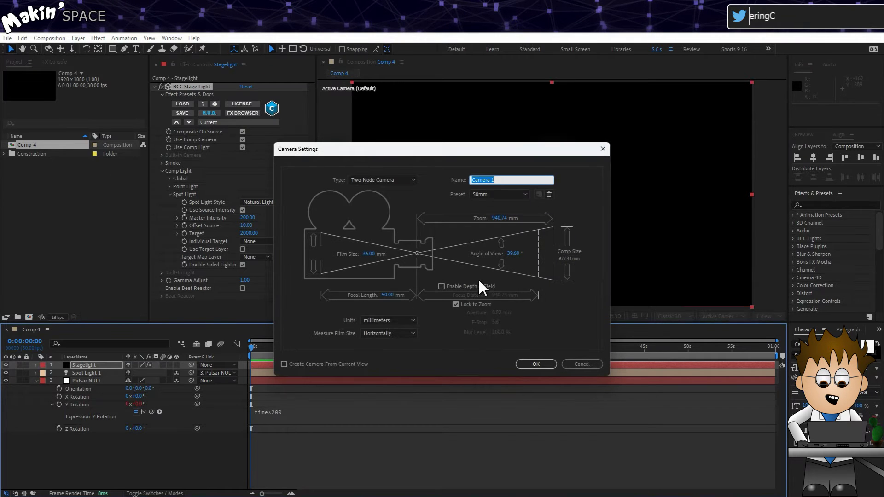
{"action": "left_click", "coordinate": [540, 367]}
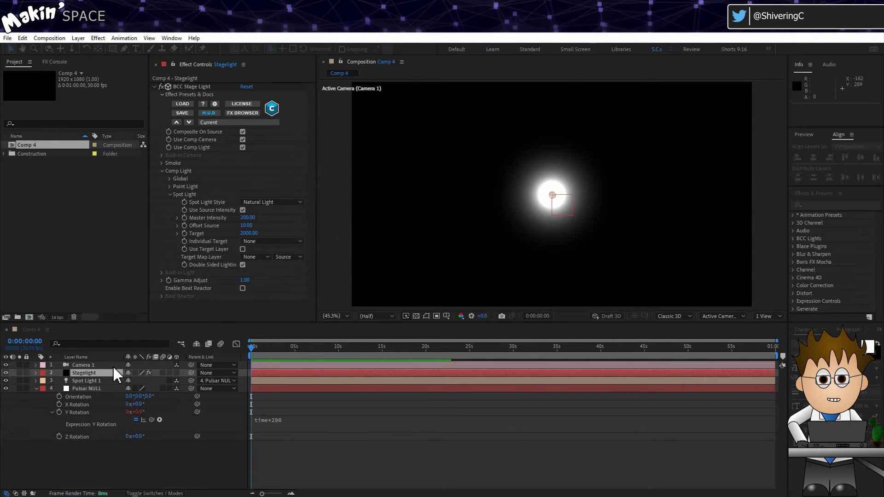
Step: Add a null parented to Pulsar NULL and name it 'target NULL'
{"action": "left_click", "coordinate": [85, 38]}
{"action": "mouse_move", "coordinate": [88, 49]}
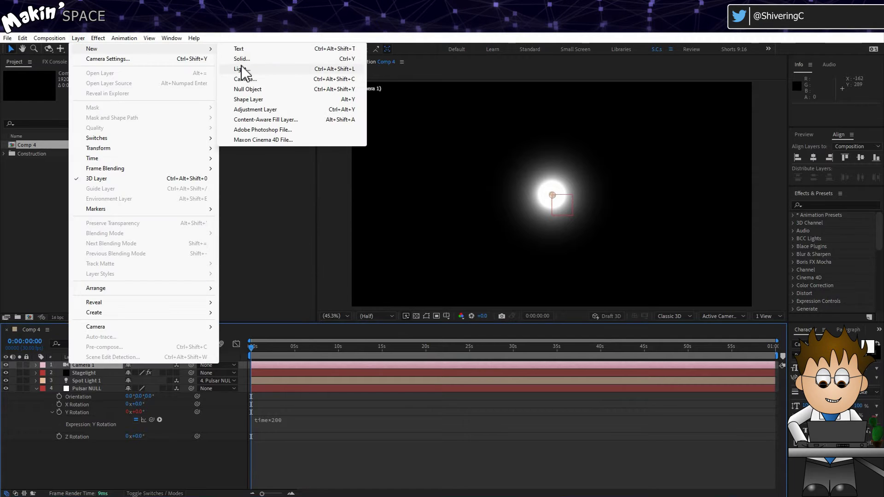
{"action": "left_click", "coordinate": [259, 90]}
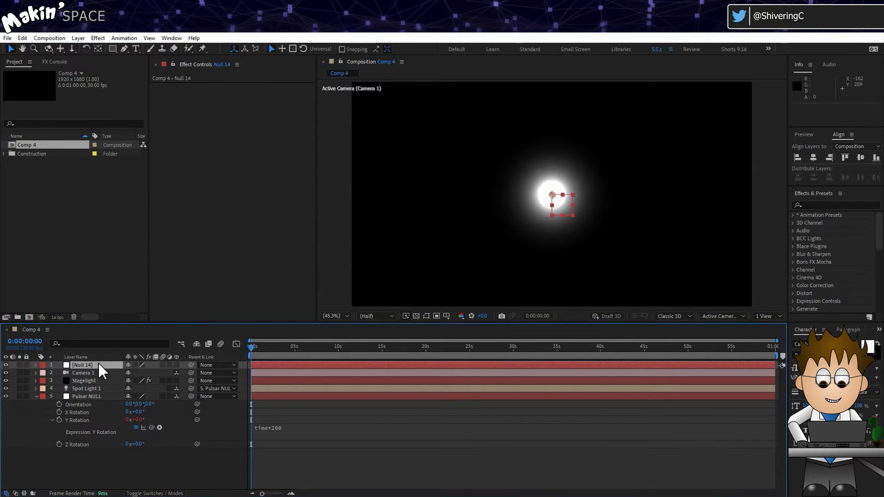
{"action": "left_click_drag", "start_coordinate": [192, 365], "coordinate": [103, 395]}
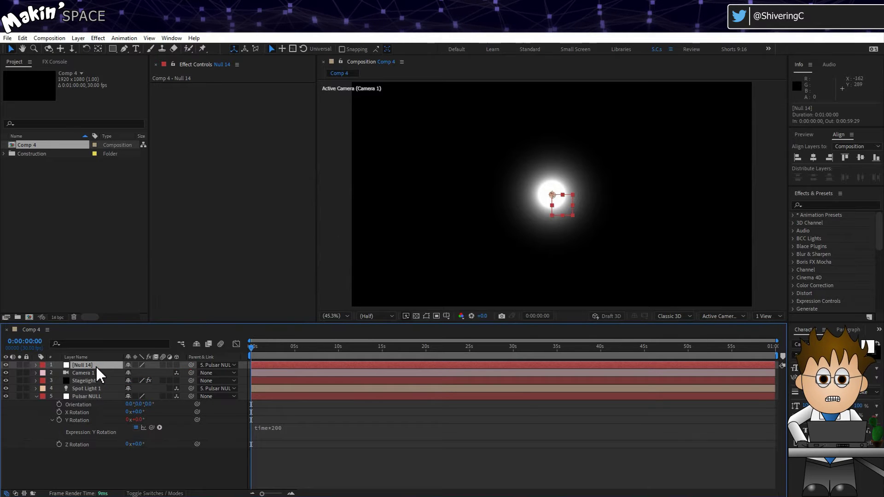
{"action": "key", "text": "Return"}
{"action": "type", "text": "target N"}
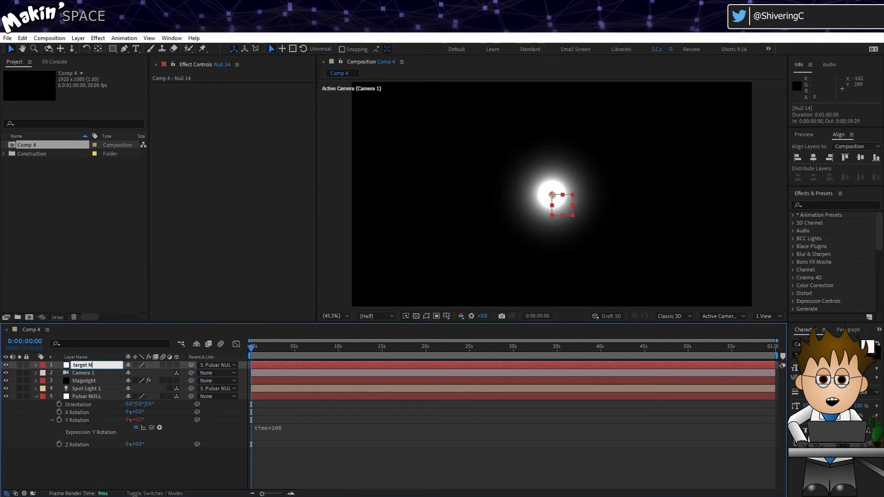
{"action": "type", "text": "ULL"}
{"action": "key", "text": "Return"}
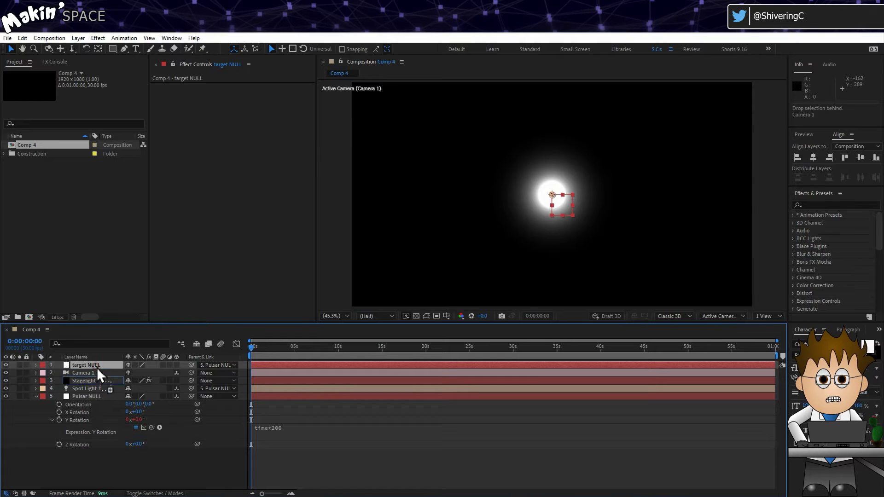
Step: Move target NULL above Pulsar NULL, make it 3D, and set its X Position to 500
{"action": "left_click_drag", "start_coordinate": [98, 369], "coordinate": [99, 398]}
{"action": "key", "text": "p"}
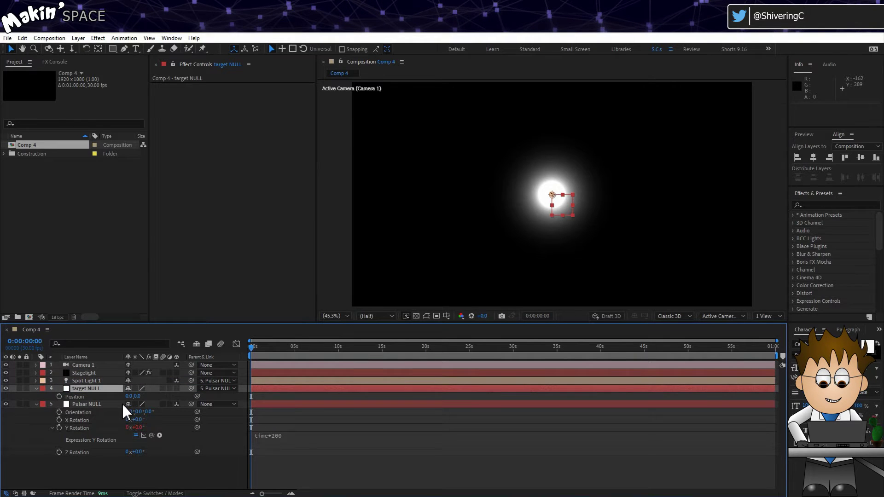
{"action": "left_click", "coordinate": [177, 389]}
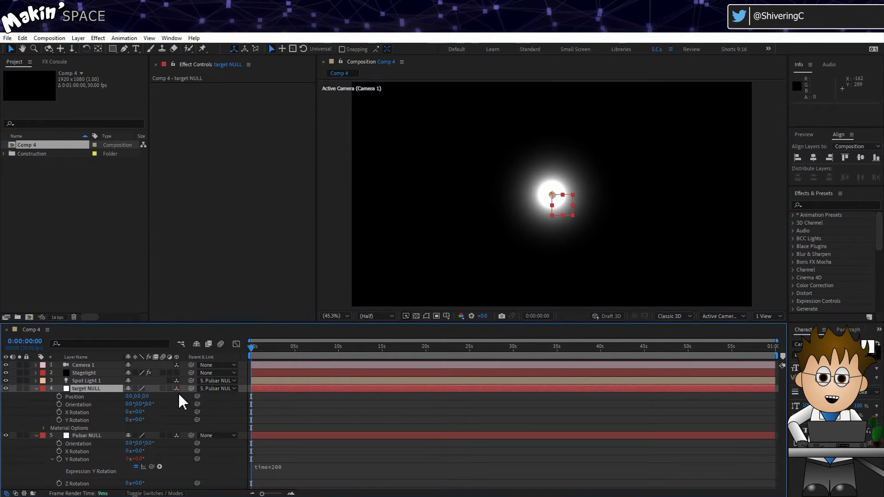
{"action": "left_click", "coordinate": [131, 396]}
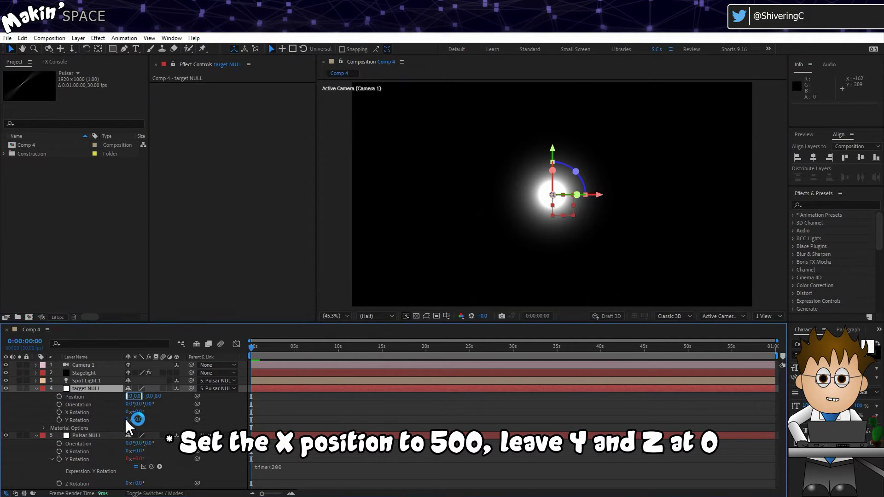
{"action": "type", "text": "50"}
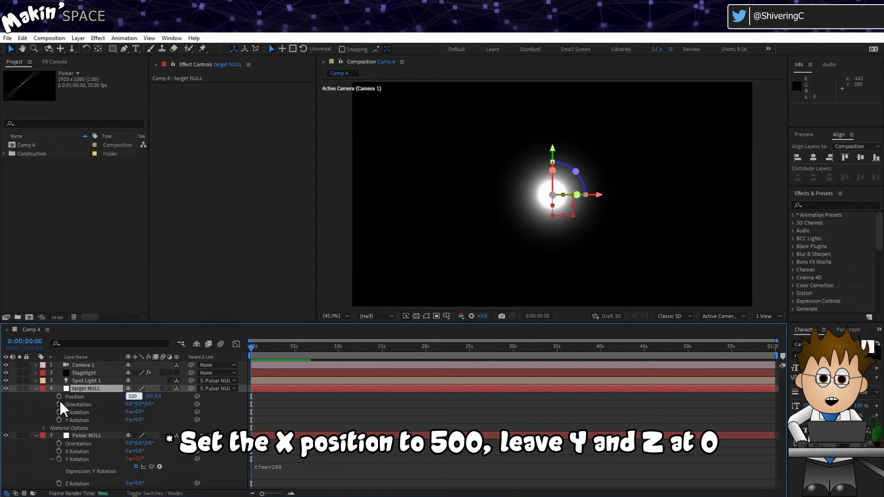
{"action": "left_click", "coordinate": [37, 409]}
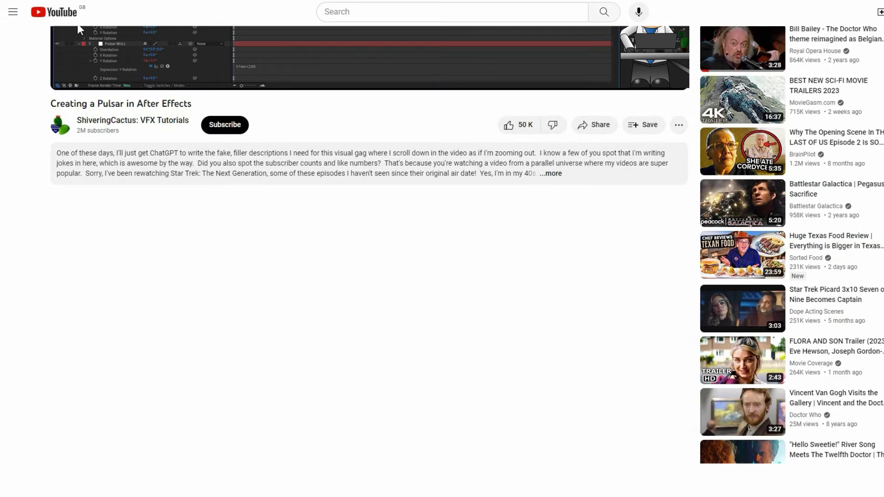
Step: Expand the full description of the 'Creating a Pulsar in After Effects' YouTube video
{"action": "left_click", "coordinate": [556, 174]}
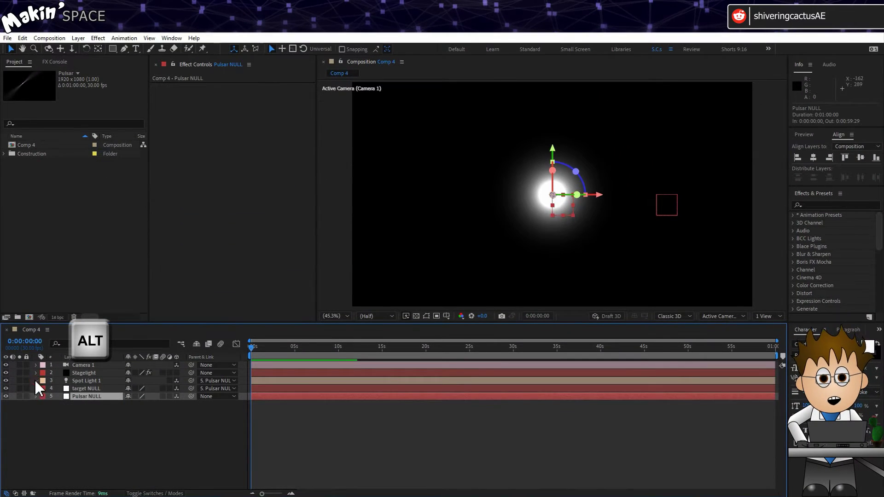
Step: Paste the depth-driven expression into Spot Light 1's Cone Angle and edit its layer reference
{"action": "left_click", "coordinate": [36, 381], "text": "alt"}
{"action": "scroll", "coordinate": [44, 394], "scroll_direction": "down", "scroll_amount": 1}
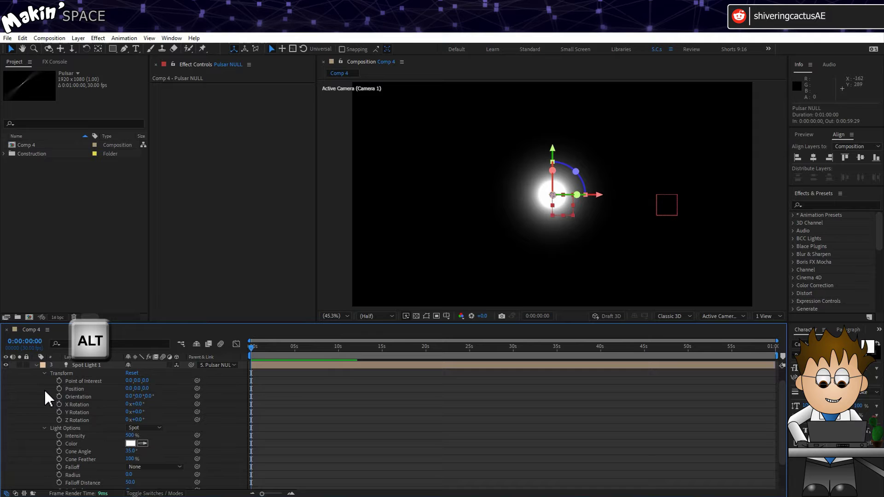
{"action": "left_click", "coordinate": [59, 452], "text": "alt"}
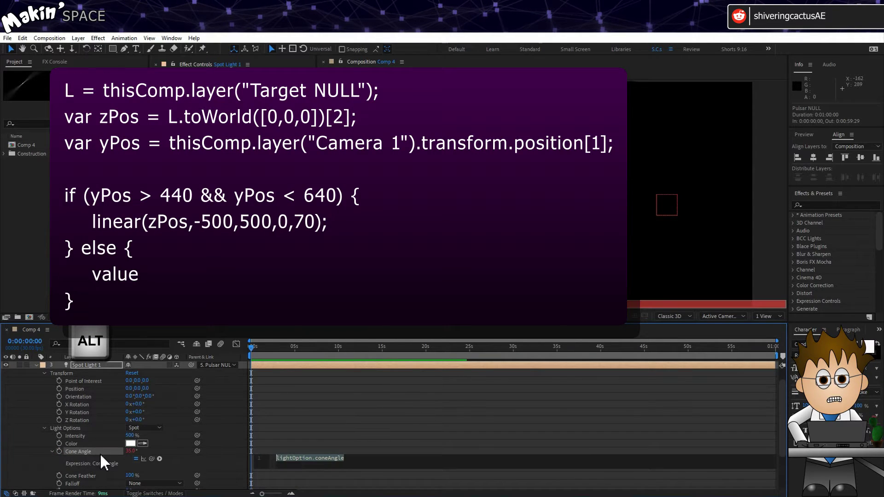
{"action": "type", "text": "L = thisComp.layer(\"Target NULL\"); var zPos = L.toWorld([0,0,0])[2]; var yPos = thisComp.layer(\"Camera 1\").transform.position[1]; if (yPos > 440 && yPos < 640) { \tlinear(zPos,-500,500,0,70); } else { \tvalue }"}
{"action": "scroll", "coordinate": [357, 475], "scroll_direction": "up", "scroll_amount": 2}
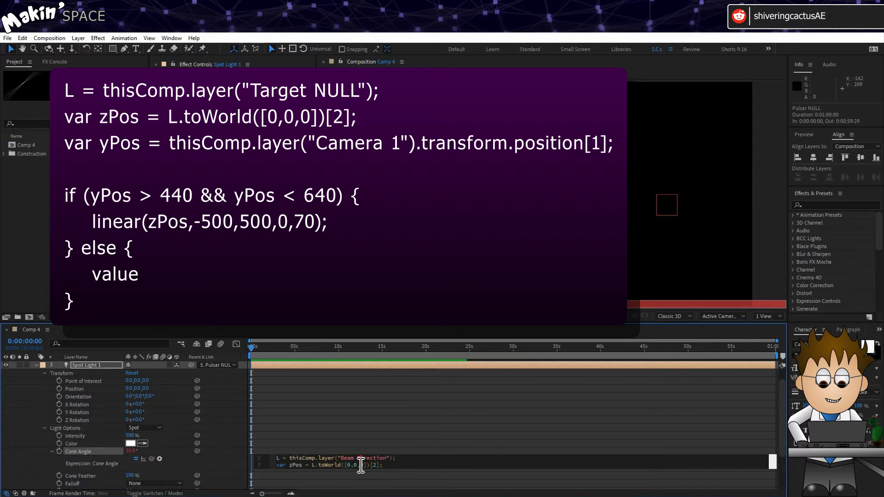
{"action": "left_click_drag", "start_coordinate": [341, 458], "coordinate": [391, 462]}
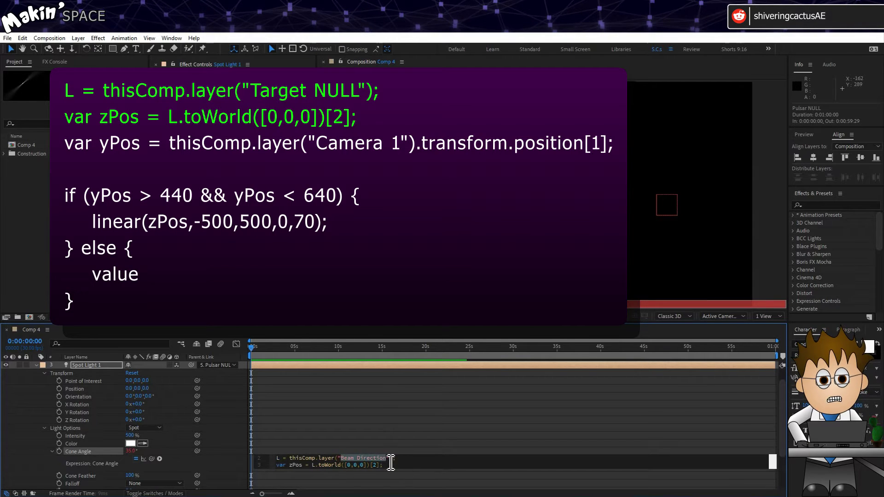
{"action": "left_click_drag", "start_coordinate": [152, 459], "coordinate": [100, 494]}
{"action": "left_click_drag", "start_coordinate": [137, 470], "coordinate": [152, 472]}
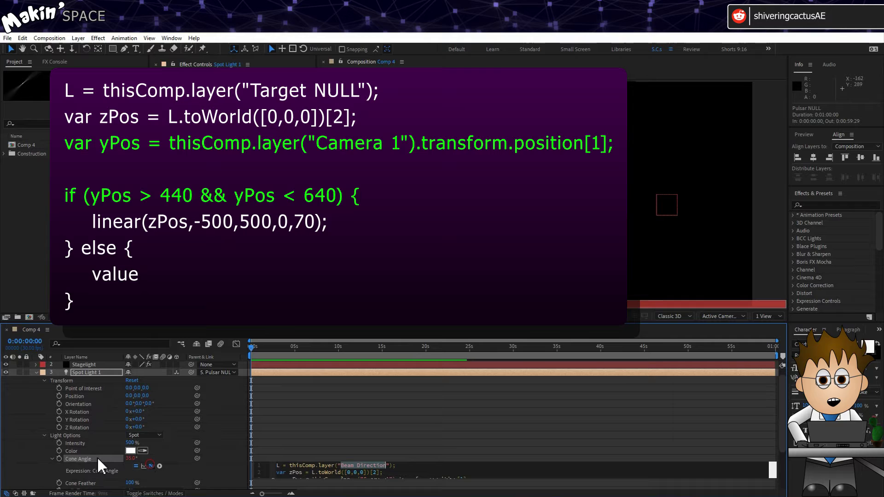
{"action": "scroll", "coordinate": [39, 449], "scroll_direction": "down", "scroll_amount": 3}
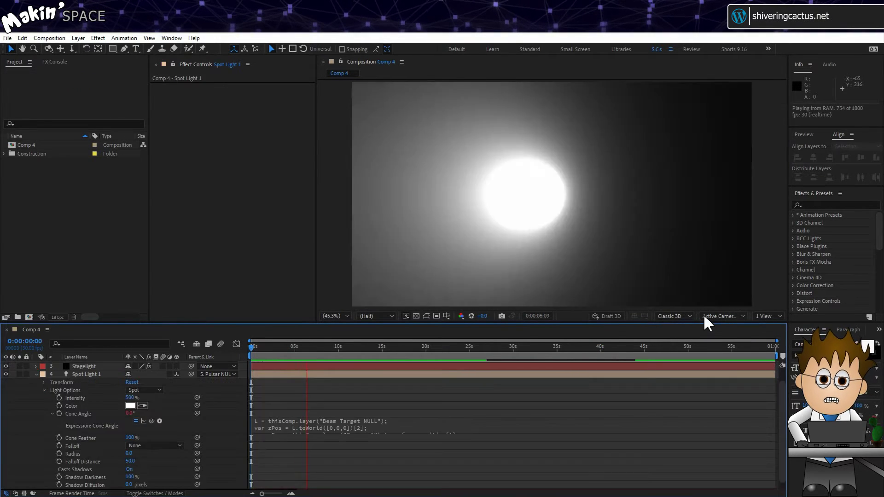
Step: Duplicate Spot Light 1 to create Spot Light 2
{"action": "key", "text": "space"}
{"action": "left_click", "coordinate": [81, 375]}
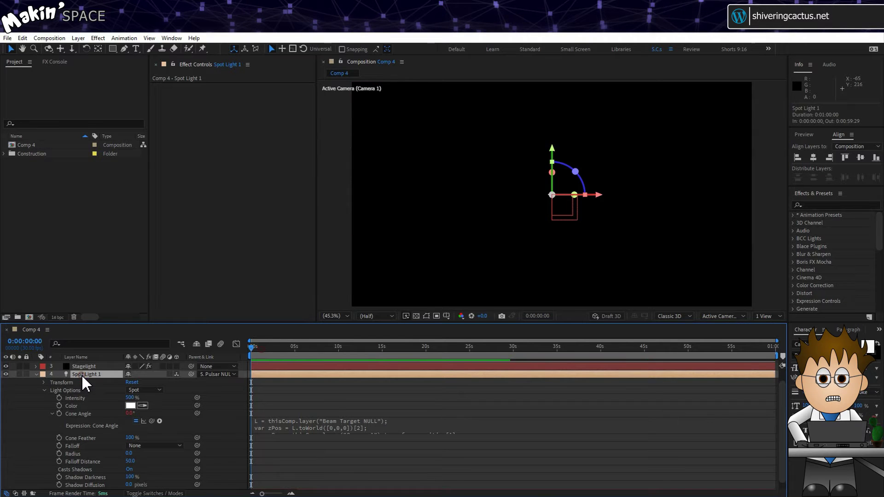
{"action": "left_click", "coordinate": [23, 38]}
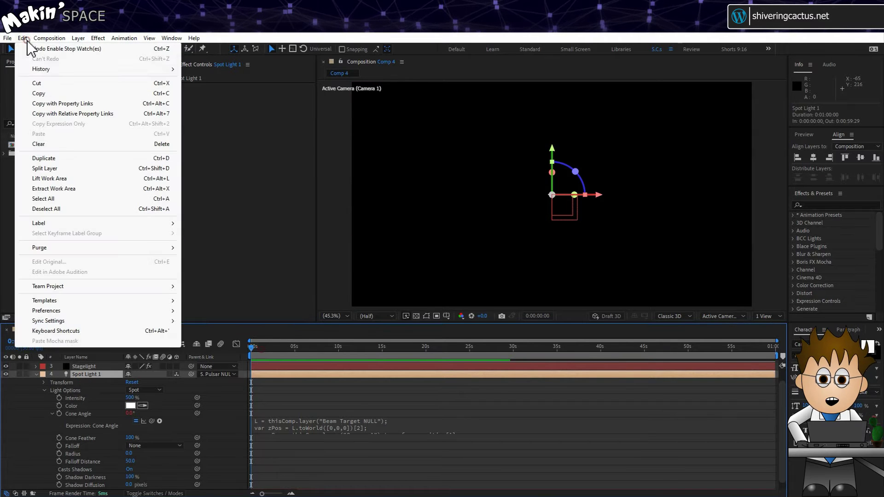
{"action": "left_click", "coordinate": [53, 158]}
Step: Set Spot Light 2's Y Rotation to 180°
{"action": "left_click", "coordinate": [36, 383]}
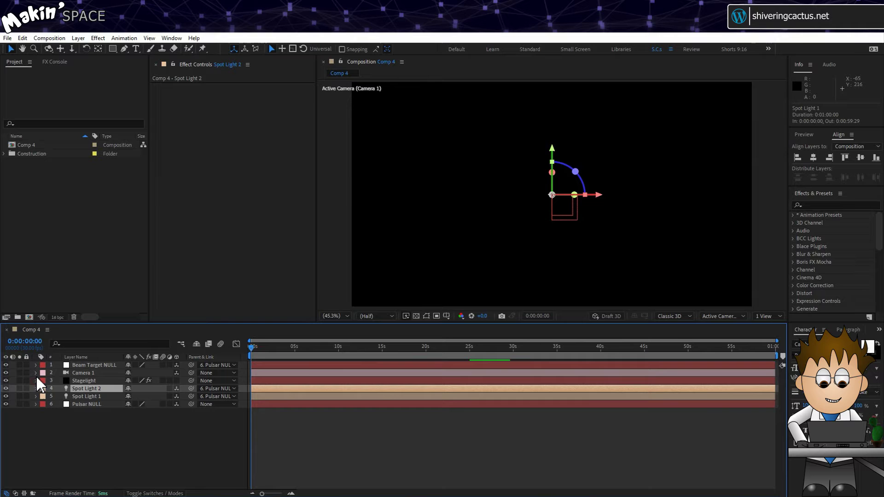
{"action": "left_click", "coordinate": [36, 389]}
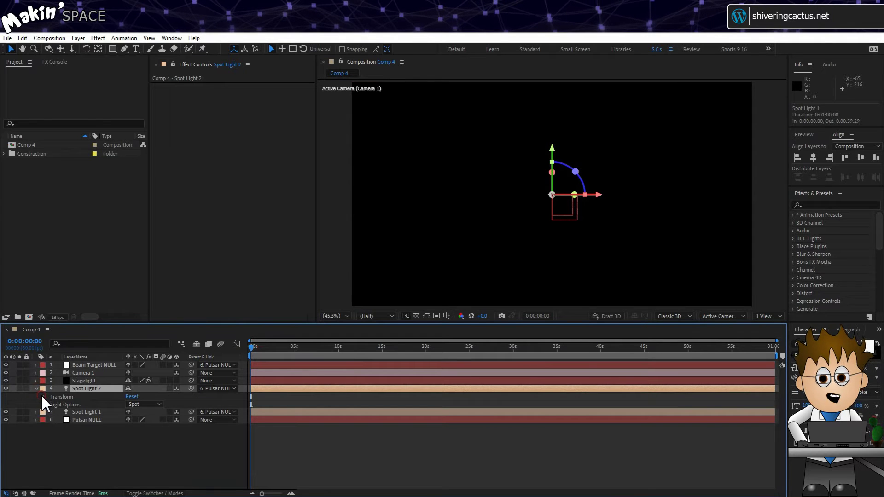
{"action": "left_click", "coordinate": [44, 397]}
{"action": "left_click", "coordinate": [140, 437]}
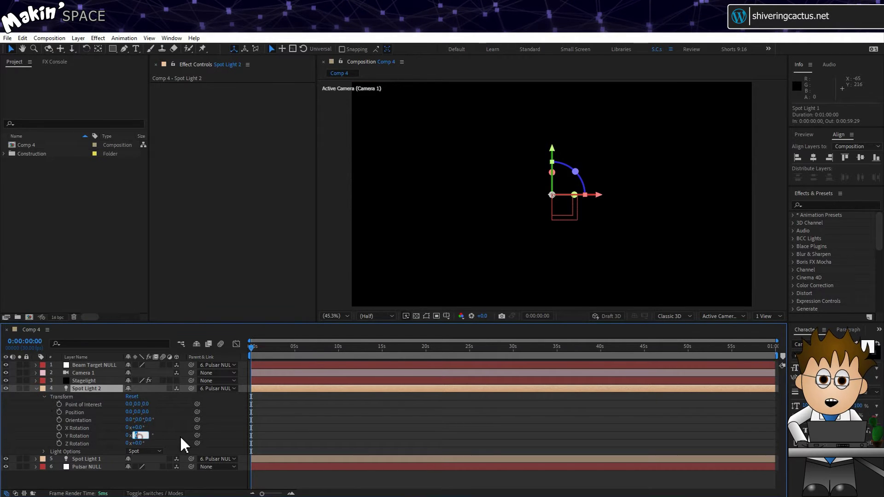
{"action": "type", "text": "180"}
{"action": "key", "text": "Return"}
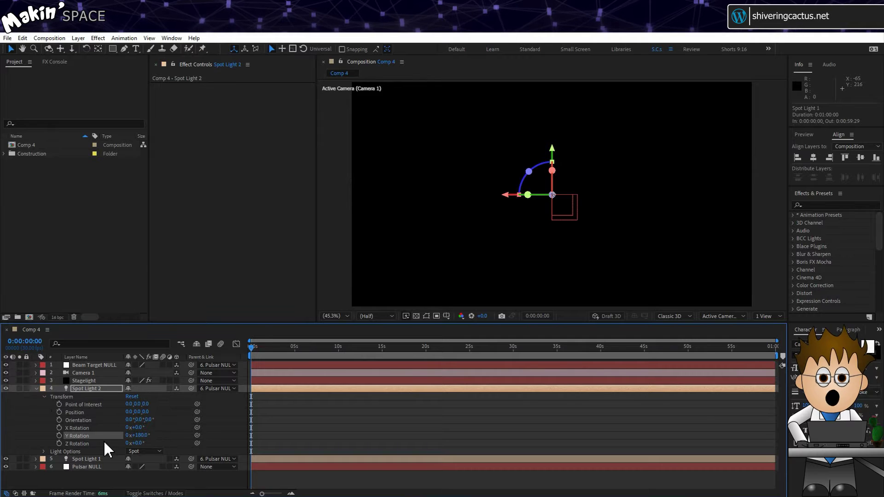
Step: Paste the cone angle expression into Spot Light 2's Cone Angle, reversed to 70,0
{"action": "left_click", "coordinate": [44, 396]}
{"action": "left_click", "coordinate": [44, 405]}
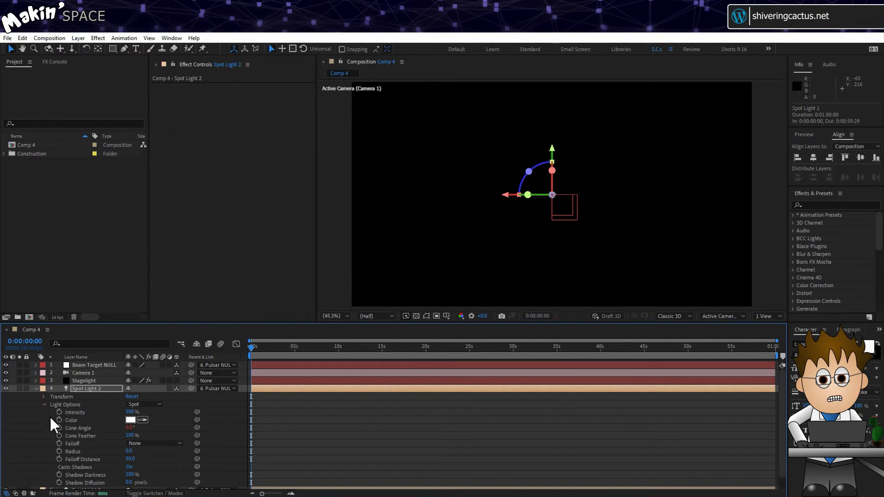
{"action": "left_click", "coordinate": [58, 428], "text": "alt"}
{"action": "type", "text": "L = thisComp.layer(\"Beam Target NULL\"); var zPos = L.toWorld([0,0,0])[2]; var yPos = thisComp.layer(\"Camera 1\").transform.position[1]; if (yPos > 440 && yPos < 640) {     linear(zPos,-500,500,0,70); } else {     value }"}
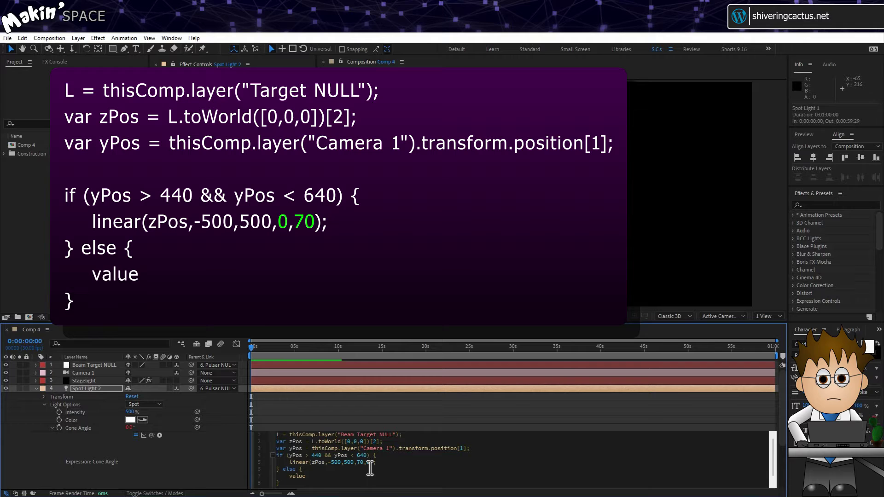
{"action": "left_click", "coordinate": [186, 457]}
Step: Preview the two opposing beams and orbit Camera 1 to view them from another angle
{"action": "key", "text": "space"}
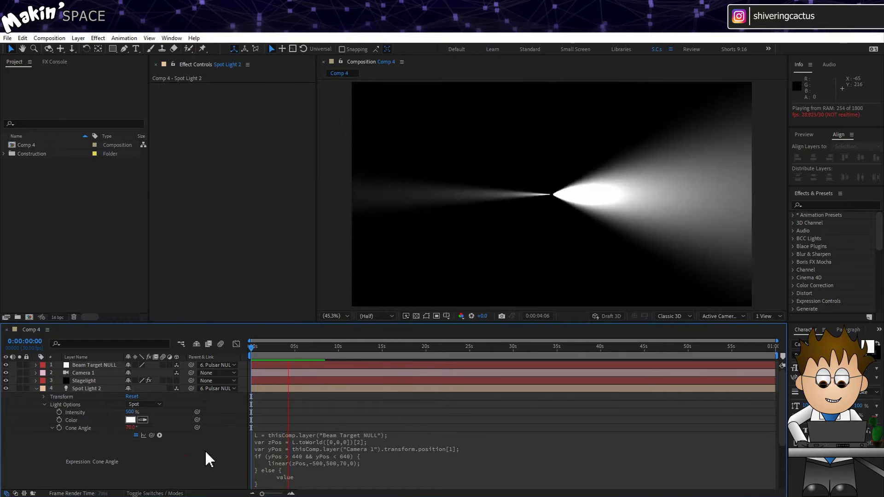
{"action": "left_click", "coordinate": [83, 373]}
{"action": "left_click", "coordinate": [49, 48]}
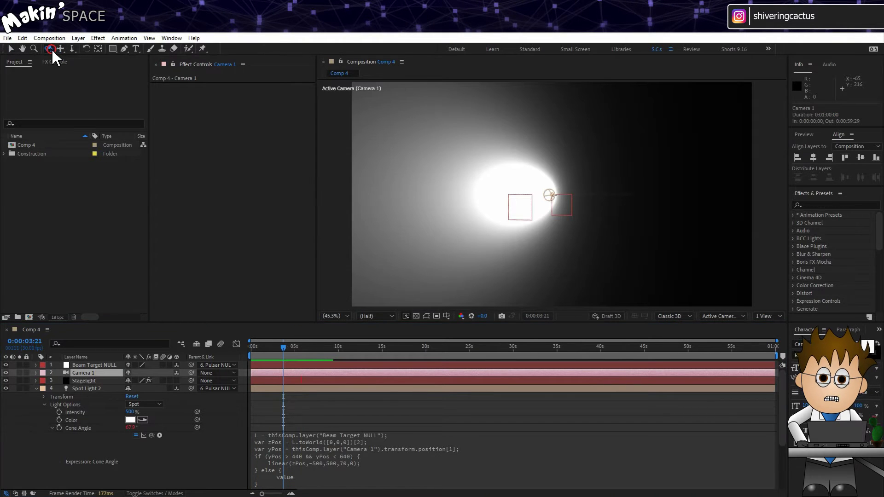
{"action": "mouse_move", "coordinate": [455, 171]}
{"action": "left_mouse_down"}
{"action": "mouse_move", "coordinate": [464, 203]}
{"action": "mouse_move", "coordinate": [469, 175]}
{"action": "left_mouse_up"}
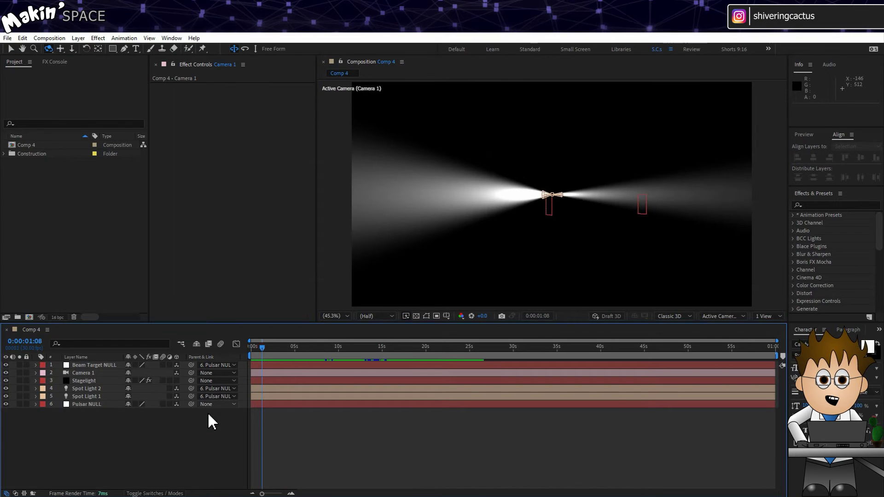
Step: Create a new 100×100 px solid coloured pure white
{"action": "left_click_drag", "start_coordinate": [260, 347], "coordinate": [253, 347]}
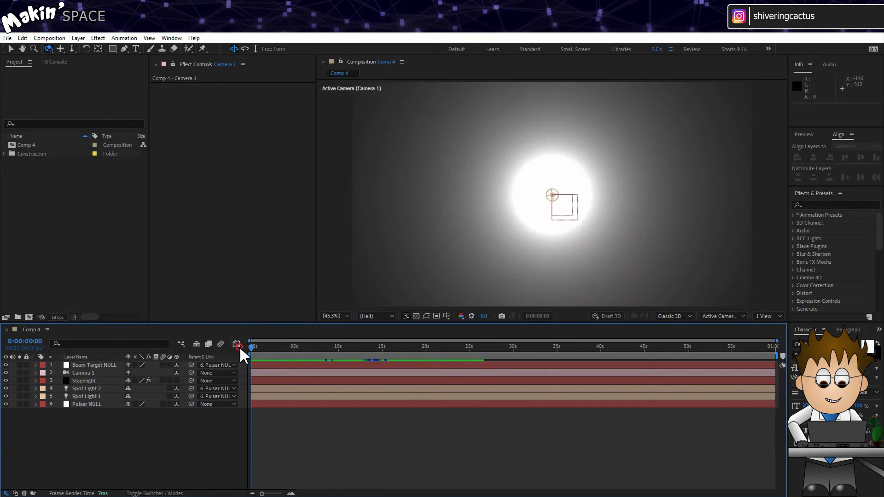
{"action": "left_click", "coordinate": [77, 38]}
{"action": "mouse_move", "coordinate": [147, 54]}
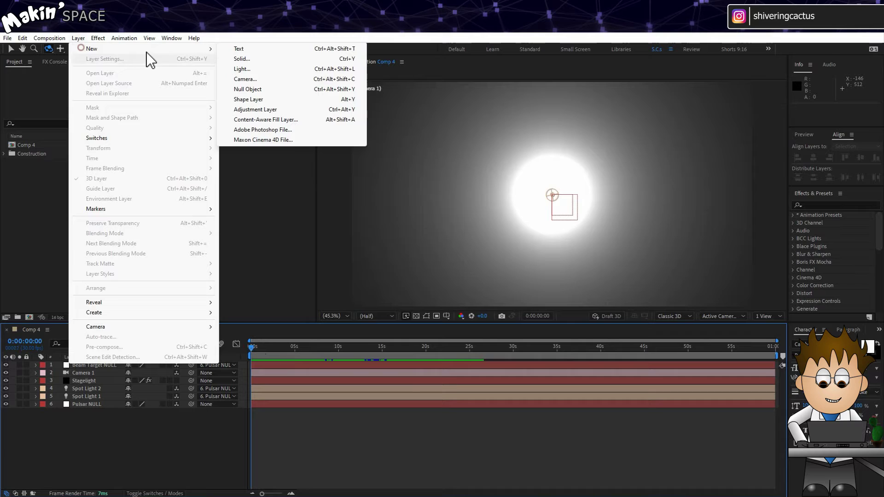
{"action": "left_click", "coordinate": [239, 59]}
{"action": "left_click", "coordinate": [216, 165]}
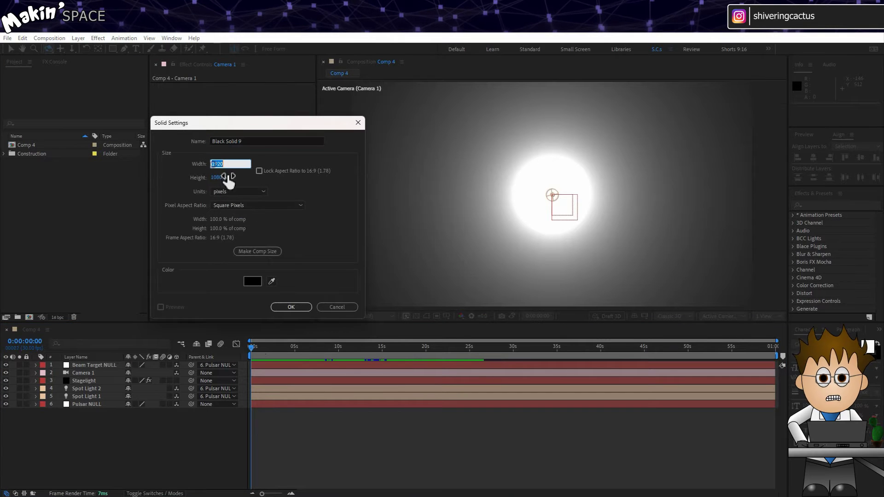
{"action": "type", "text": "100"}
{"action": "left_click", "coordinate": [233, 179]}
{"action": "type", "text": "100"}
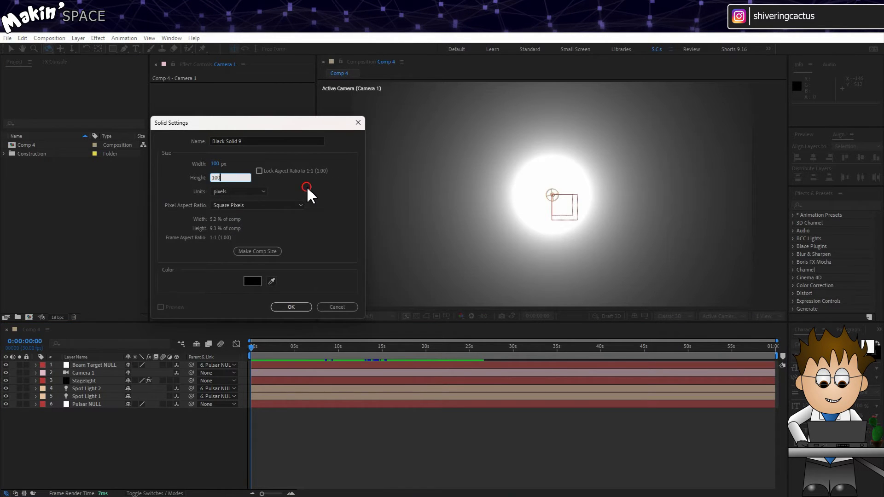
{"action": "key", "text": "Tab"}
{"action": "left_click", "coordinate": [252, 281]}
{"action": "left_click_drag", "start_coordinate": [93, 267], "coordinate": [40, 247]}
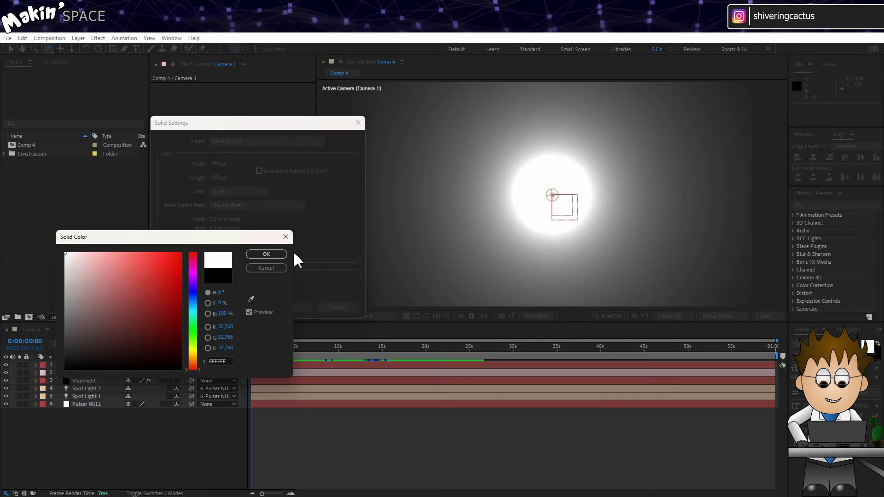
{"action": "left_click", "coordinate": [265, 255]}
{"action": "left_click", "coordinate": [296, 310]}
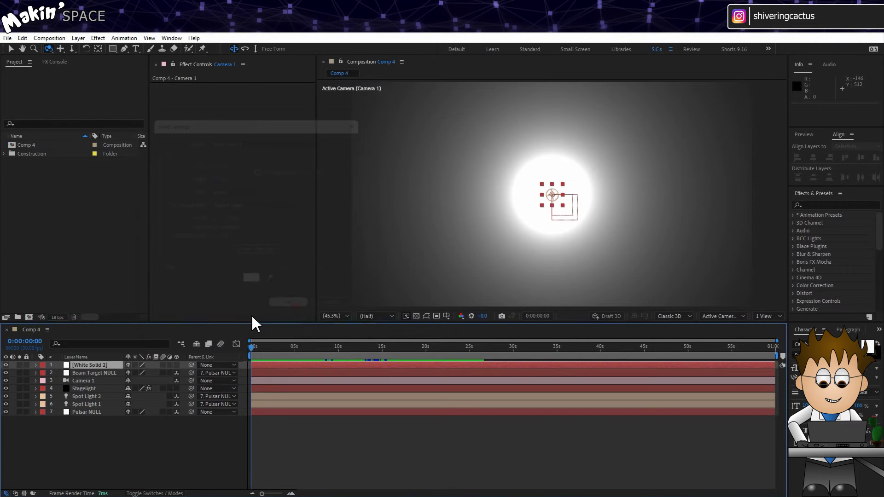
Step: Rename the solid 'Star ???', make it 3D and parent it to Pulsar NULL
{"action": "key", "text": "Return"}
{"action": "type", "text": "Star ???"}
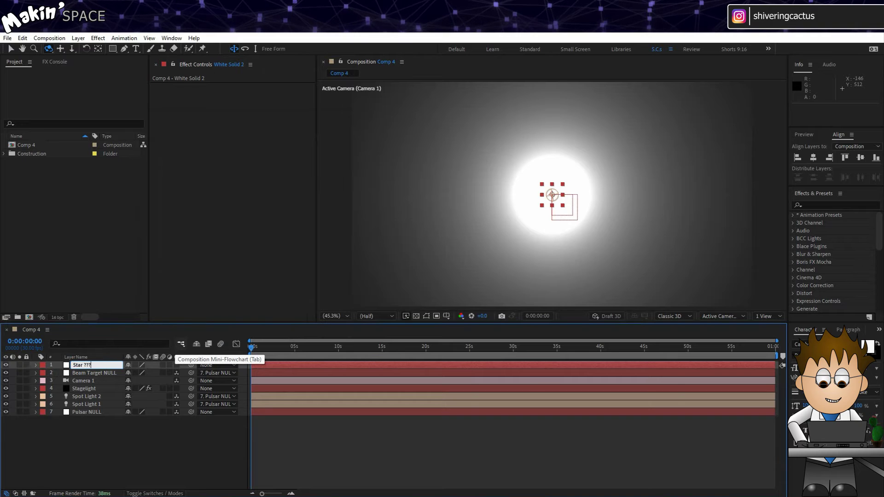
{"action": "key", "text": "Return"}
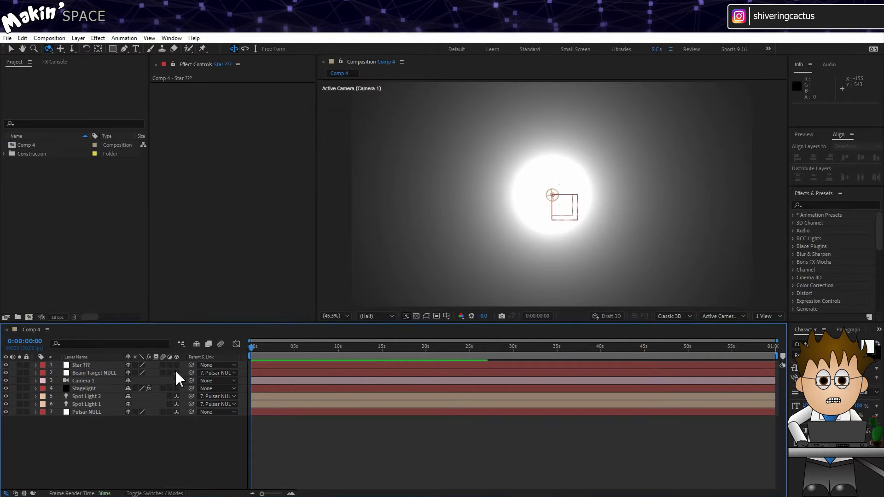
{"action": "left_click", "coordinate": [177, 365]}
{"action": "left_click_drag", "start_coordinate": [191, 364], "coordinate": [221, 362]}
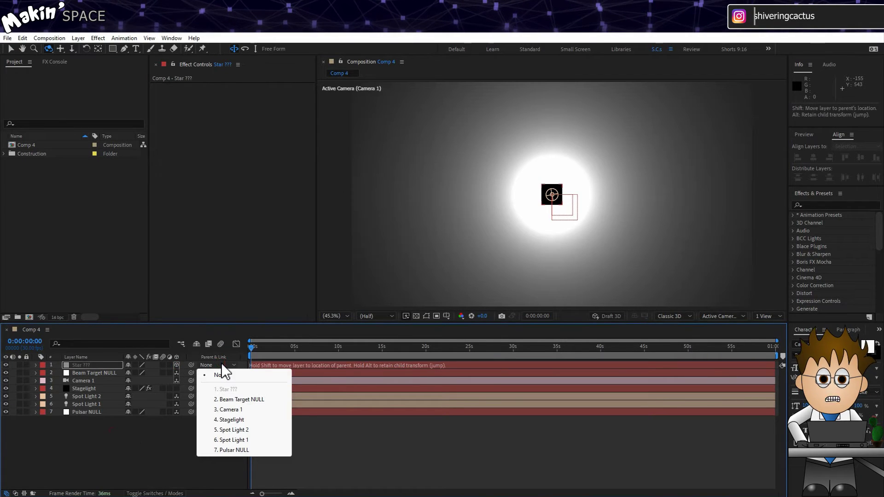
{"action": "left_click", "coordinate": [233, 449]}
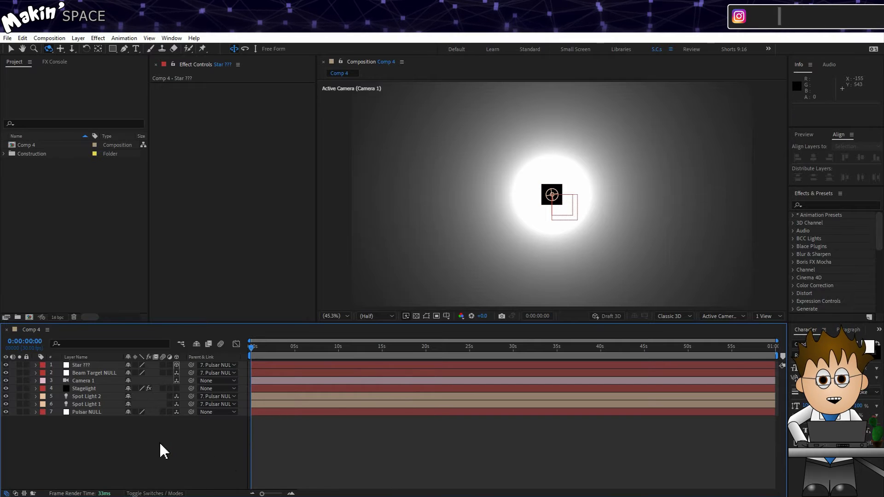
Step: Turn Accepts Lights off in the Star layer's Material Options
{"action": "left_click", "coordinate": [95, 365]}
{"action": "left_click", "coordinate": [36, 364]}
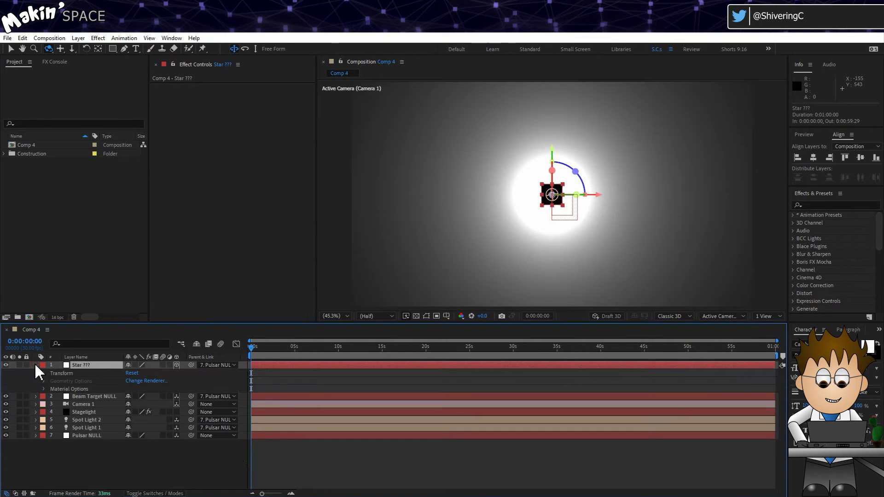
{"action": "left_click", "coordinate": [44, 389]}
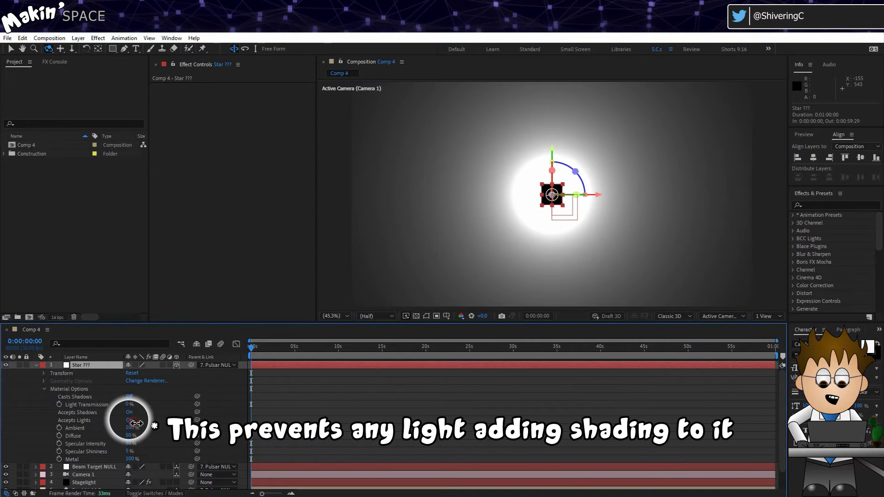
{"action": "left_click", "coordinate": [129, 420]}
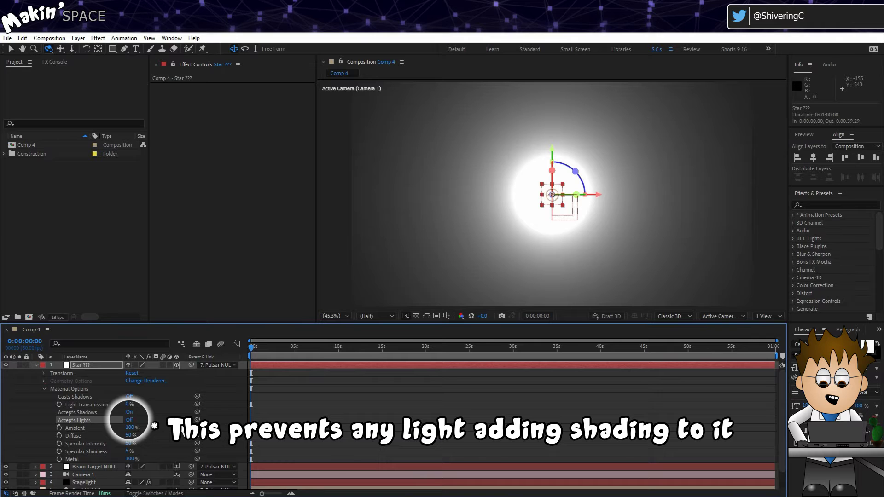
{"action": "left_click", "coordinate": [36, 365]}
Step: Set the Star layer's Auto-Orient to Orient Towards Camera
{"action": "left_click", "coordinate": [77, 39]}
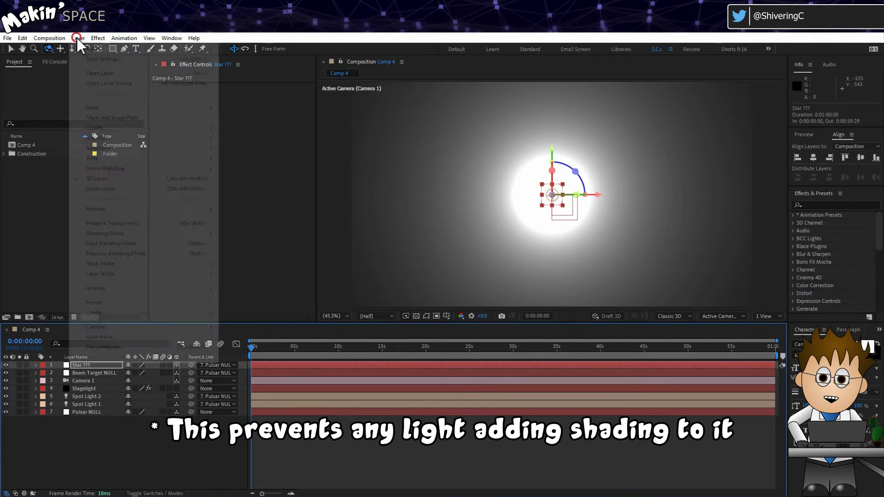
{"action": "left_click", "coordinate": [107, 148]}
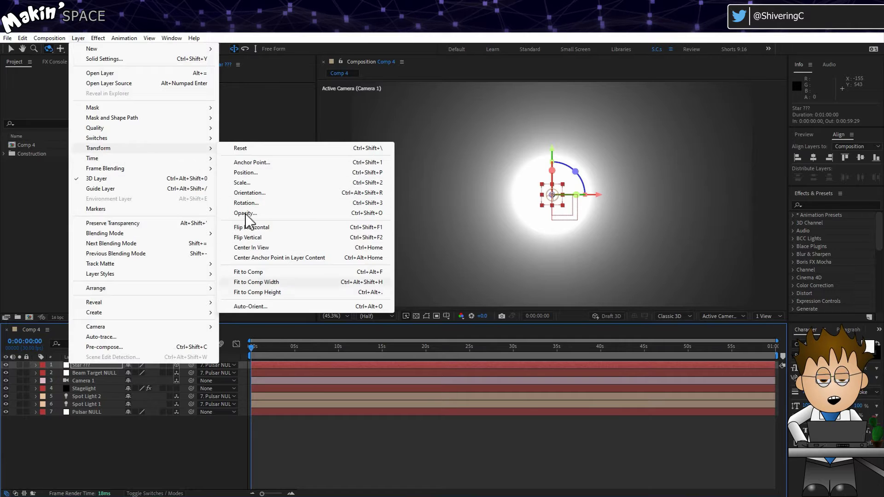
{"action": "left_click", "coordinate": [267, 307]}
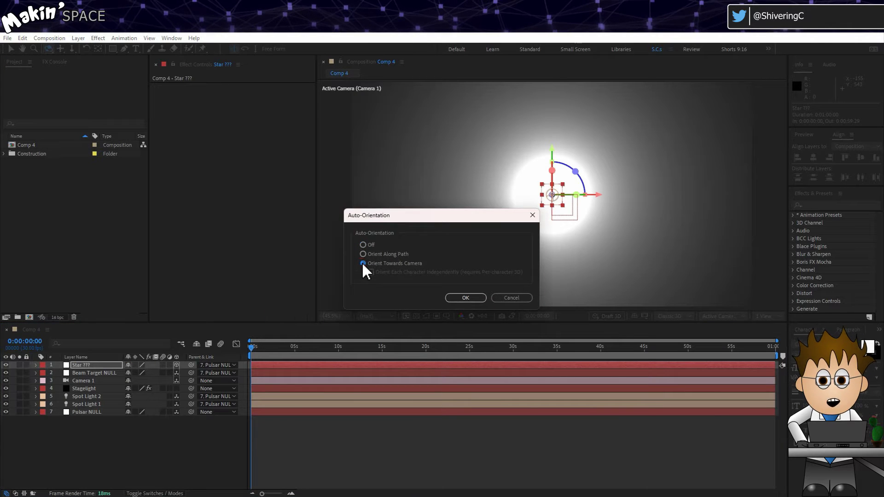
{"action": "left_click", "coordinate": [468, 299]}
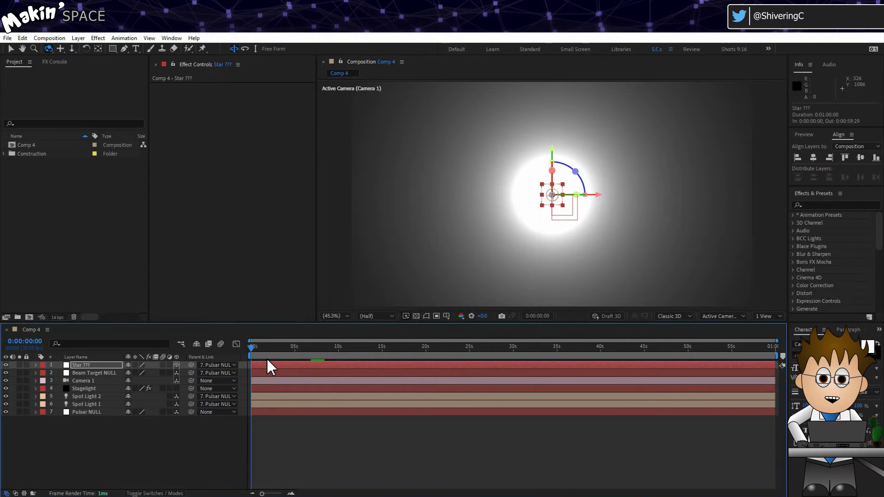
Step: Move the time to 0:00:01:16 and show the Star layer's rotation properties
{"action": "left_click_drag", "start_coordinate": [259, 351], "coordinate": [265, 354]}
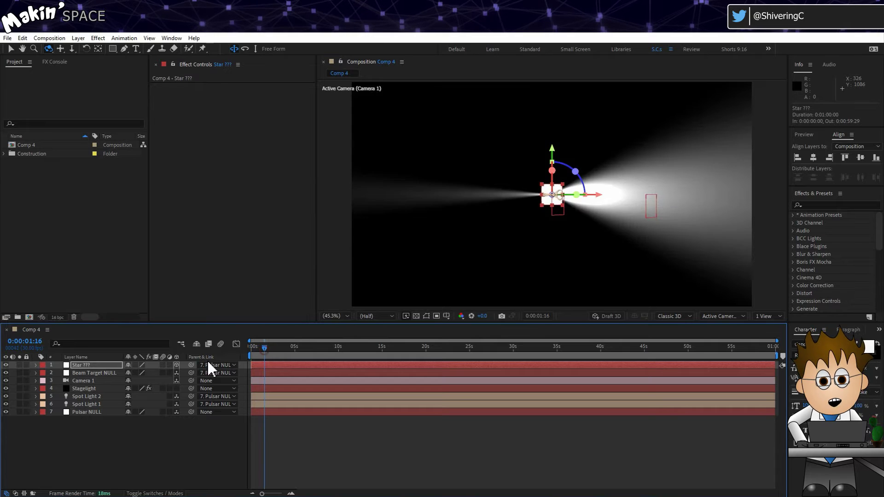
{"action": "left_click", "coordinate": [92, 366]}
{"action": "key", "text": "r"}
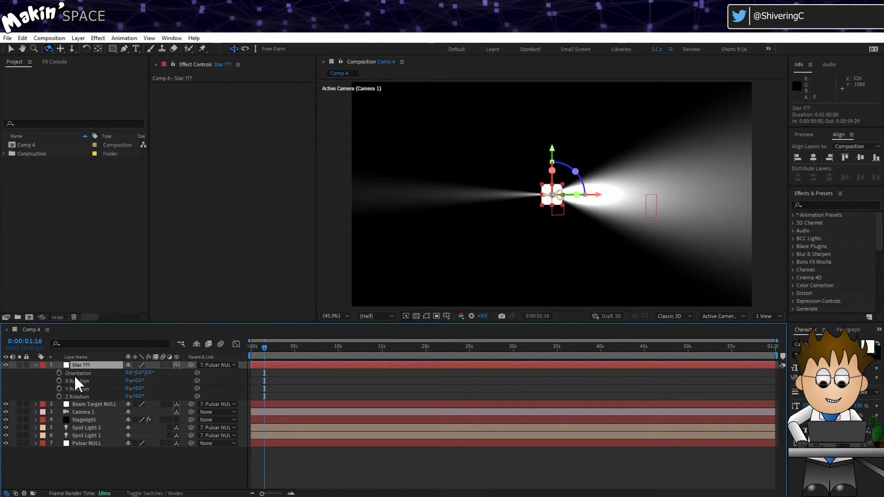
Step: Fit an elliptical mask to the Star layer, turning it into a white disc
{"action": "left_click_drag", "start_coordinate": [113, 48], "coordinate": [143, 75]}
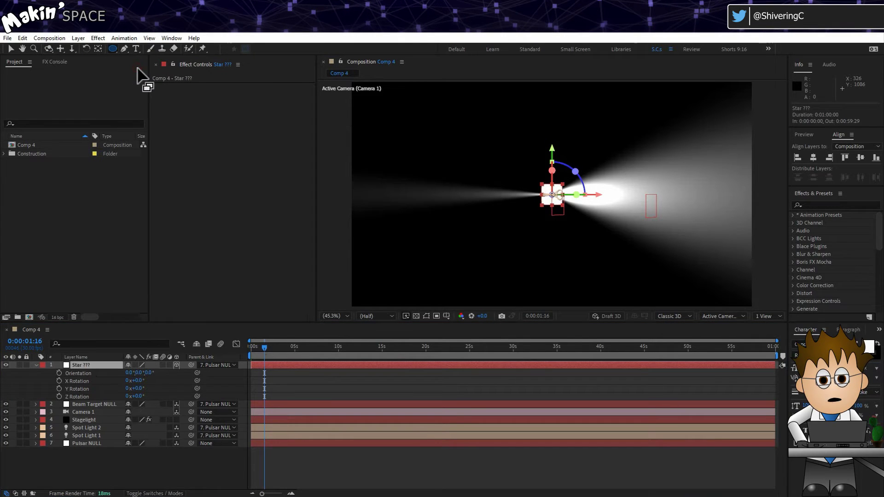
{"action": "double_click", "coordinate": [114, 48]}
{"action": "key", "text": "v"}
{"action": "key", "text": "slash"}
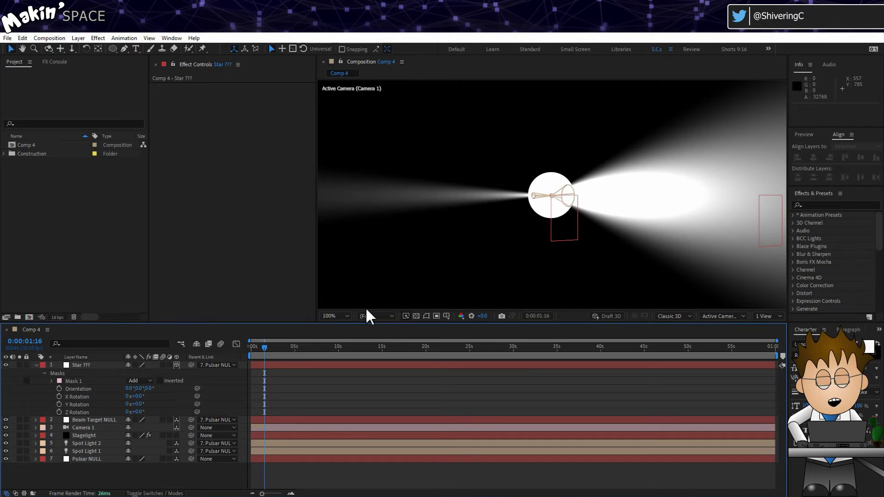
Step: Orbit Camera 1 around the star so both beams are visible
{"action": "left_click", "coordinate": [83, 428]}
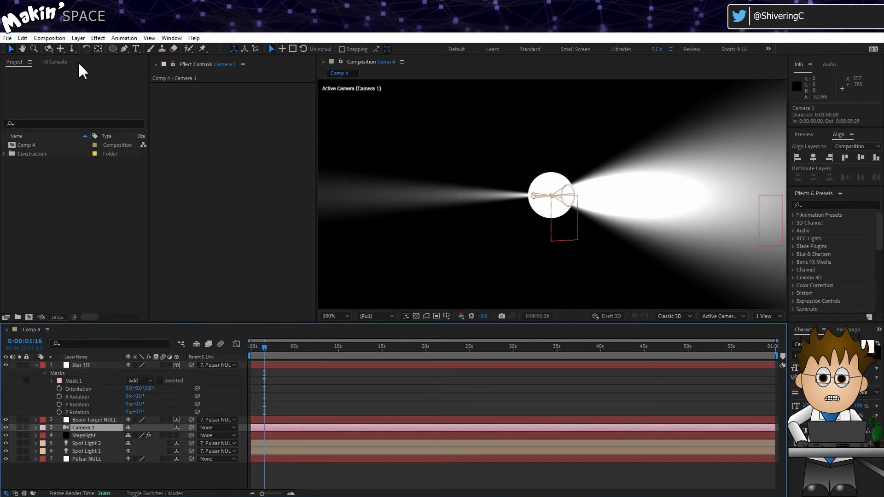
{"action": "left_click", "coordinate": [48, 49]}
{"action": "left_click_drag", "start_coordinate": [548, 168], "coordinate": [527, 268]}
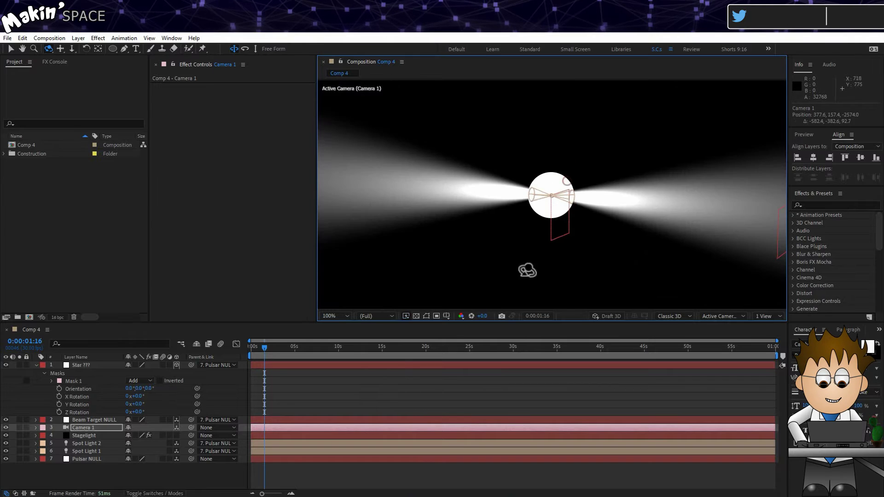
{"action": "left_click", "coordinate": [89, 366]}
Step: Apply Glow to the Star based on alpha channel, with radius 60 and intensity 2
{"action": "left_click", "coordinate": [100, 39]}
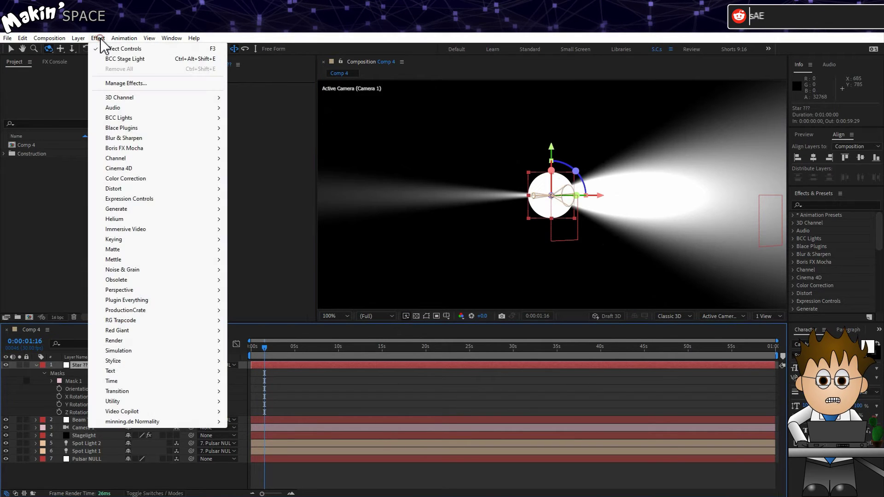
{"action": "mouse_move", "coordinate": [142, 361]}
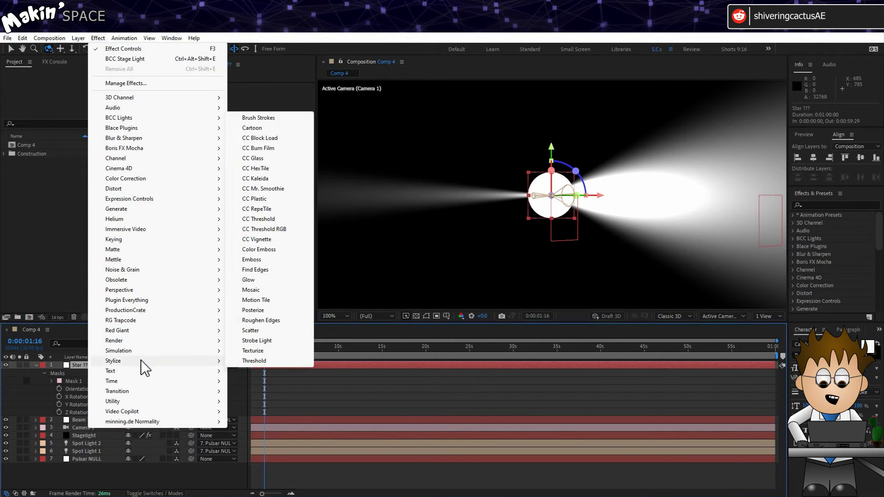
{"action": "left_click", "coordinate": [281, 280]}
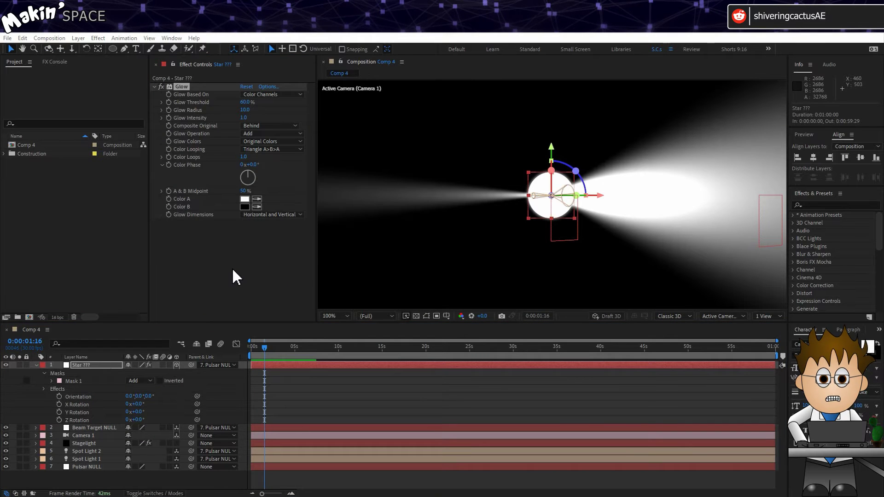
{"action": "left_click", "coordinate": [289, 94]}
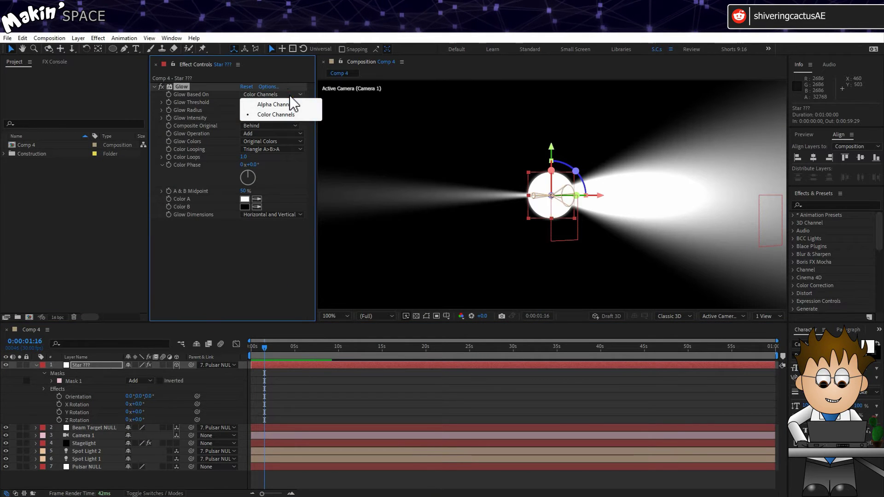
{"action": "left_click", "coordinate": [289, 105]}
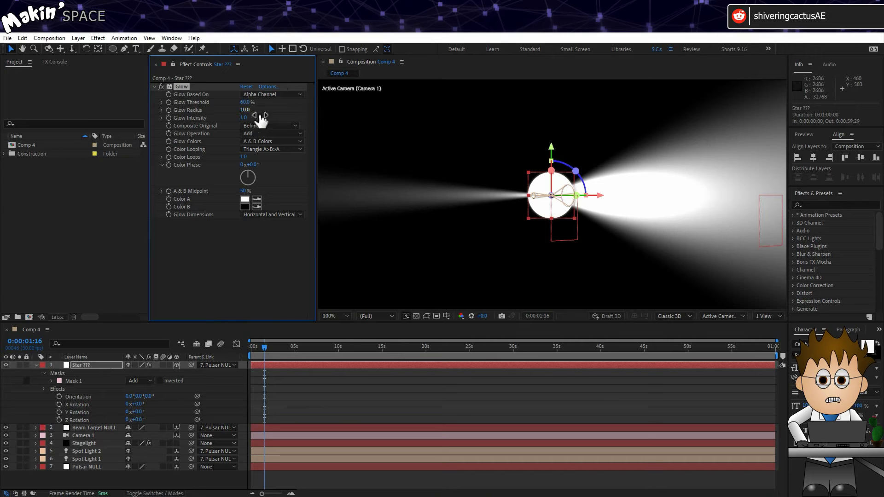
{"action": "left_click", "coordinate": [246, 111]}
{"action": "type", "text": "60"}
{"action": "key", "text": "Return"}
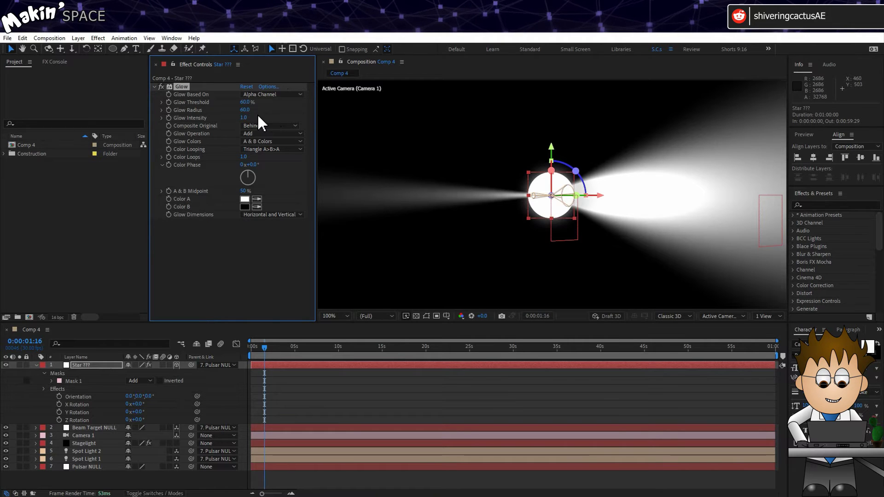
{"action": "left_click", "coordinate": [244, 118]}
{"action": "type", "text": "2"}
{"action": "key", "text": "Return"}
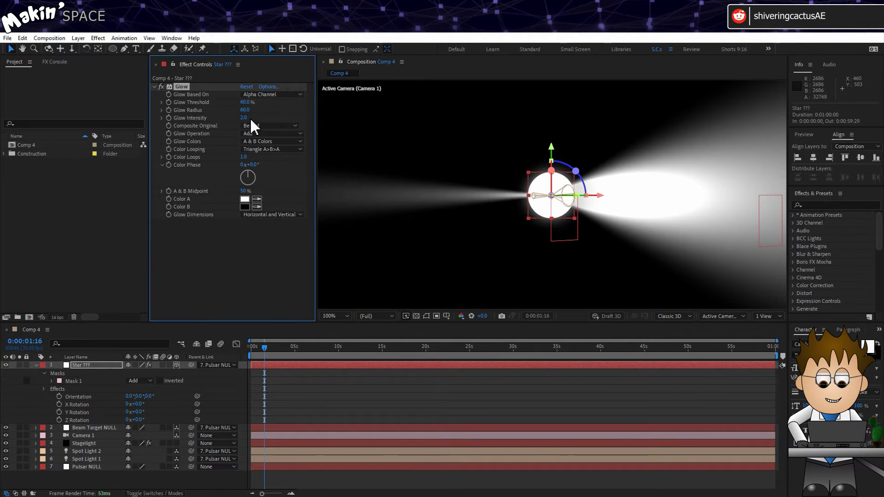
Step: Set the glow's Color A to #8ACFFF and Color B to #0096FF
{"action": "left_click", "coordinate": [244, 200]}
{"action": "type", "text": "8"}
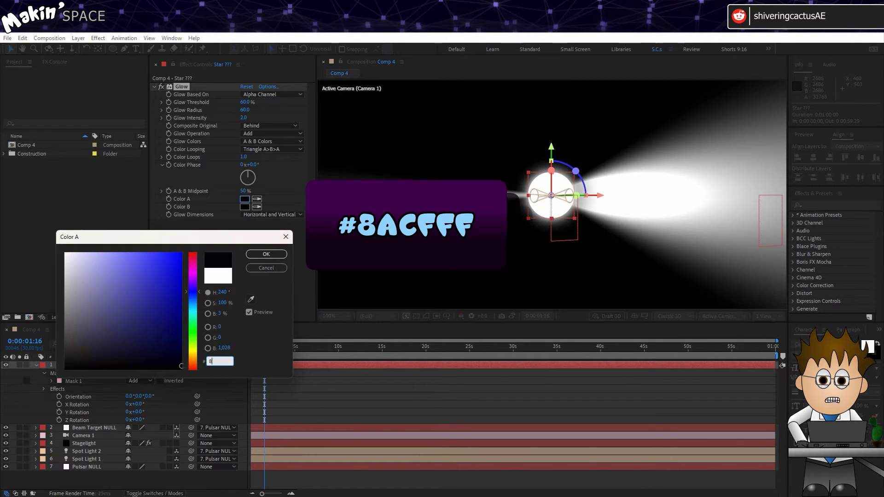
{"action": "type", "text": "ACFFF"}
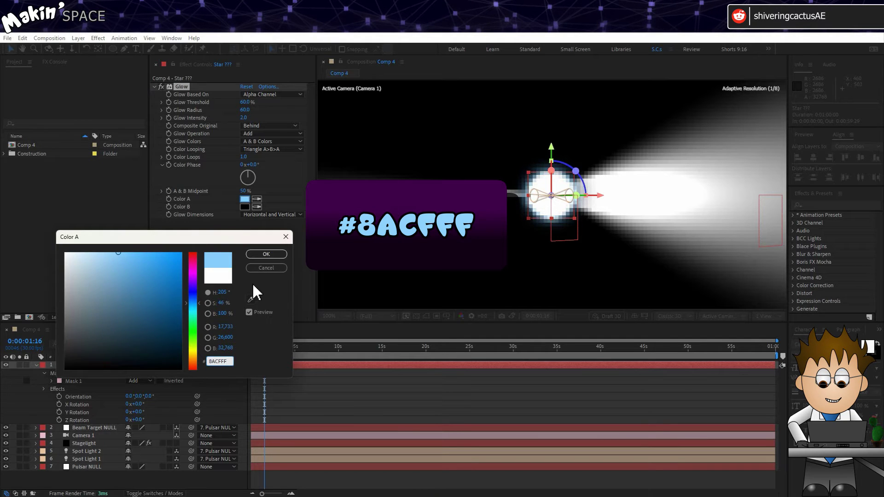
{"action": "left_click", "coordinate": [260, 254]}
{"action": "left_click", "coordinate": [243, 207]}
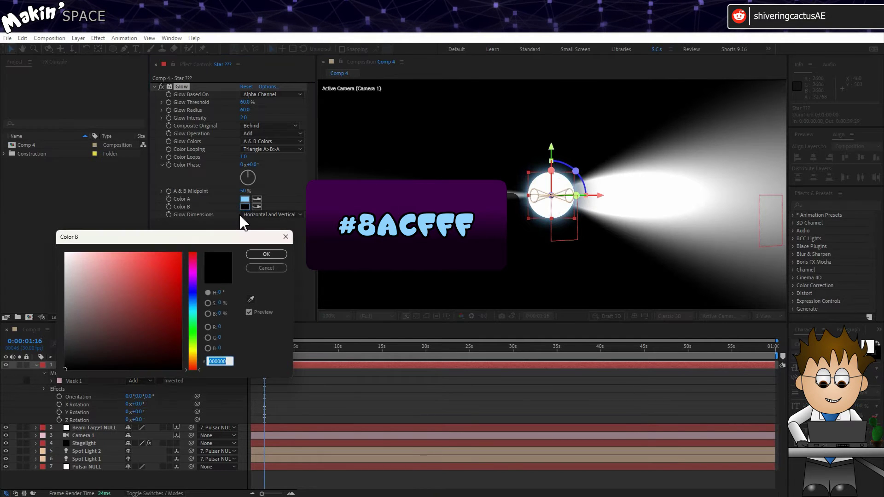
{"action": "type", "text": "0096"}
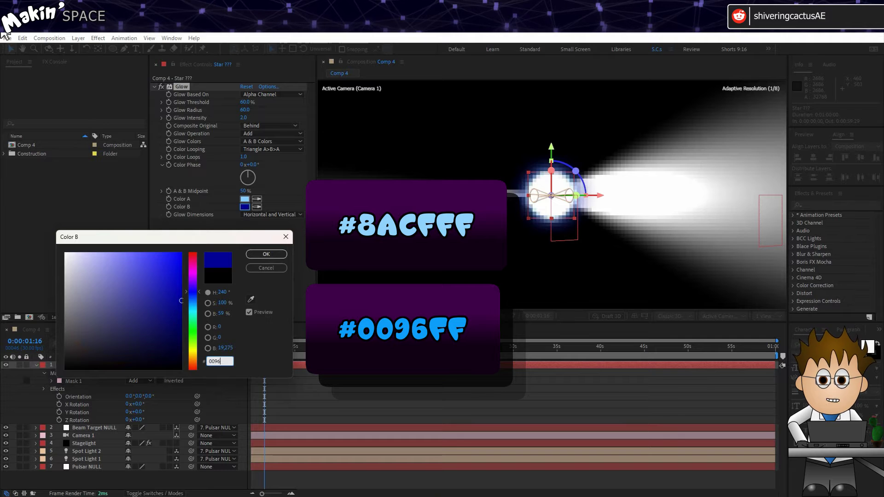
{"action": "type", "text": "FF"}
{"action": "left_click", "coordinate": [273, 255]}
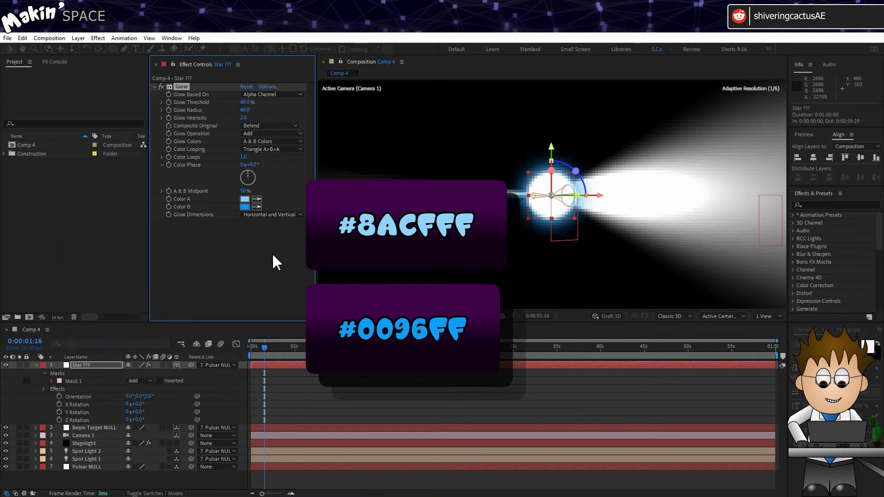
Step: Give the Star's mask a 10-pixel feather and -10 pixel expansion
{"action": "left_click", "coordinate": [94, 364]}
{"action": "key", "text": "m"}
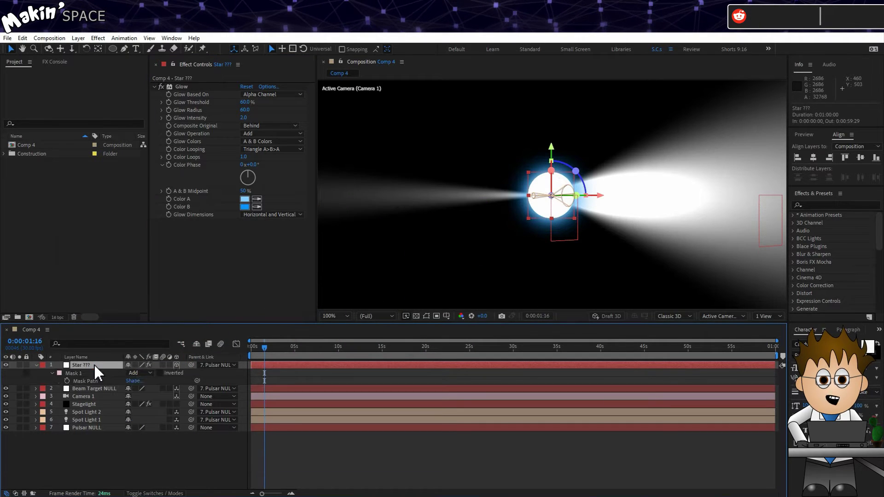
{"action": "key", "text": "m"}
{"action": "key", "text": "m"}
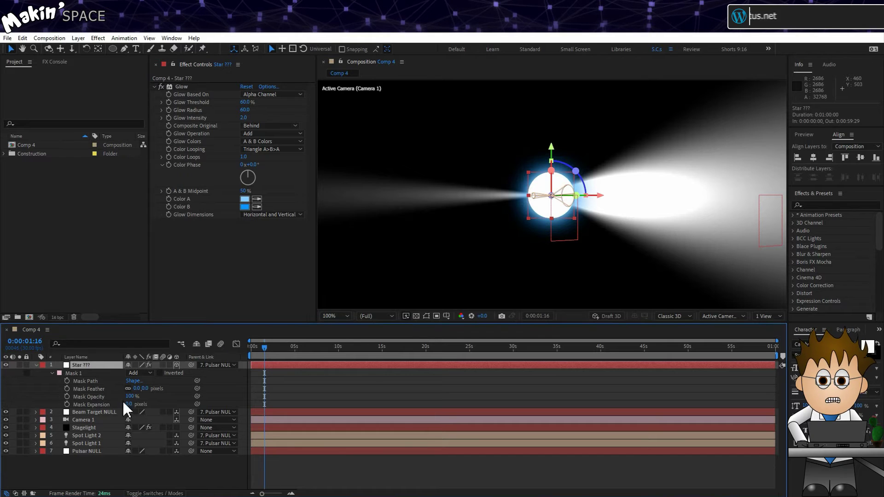
{"action": "left_click", "coordinate": [143, 389]}
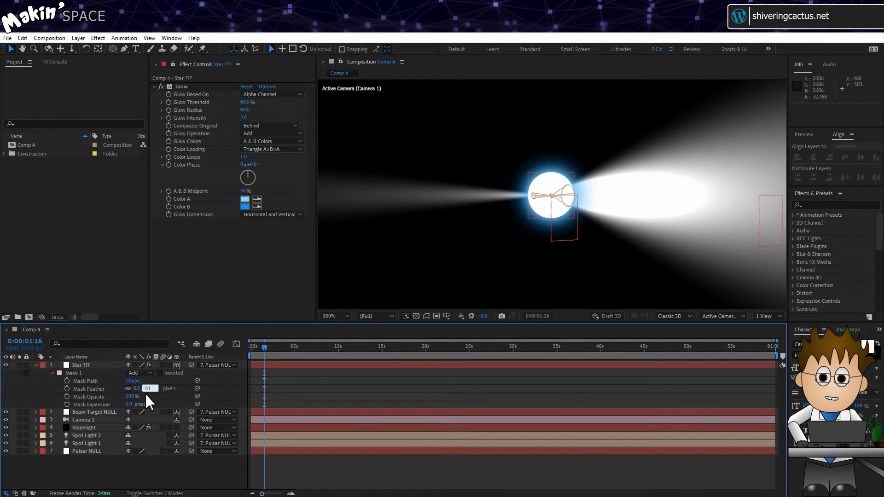
{"action": "type", "text": "10"}
{"action": "key", "text": "Return"}
{"action": "left_click", "coordinate": [129, 405]}
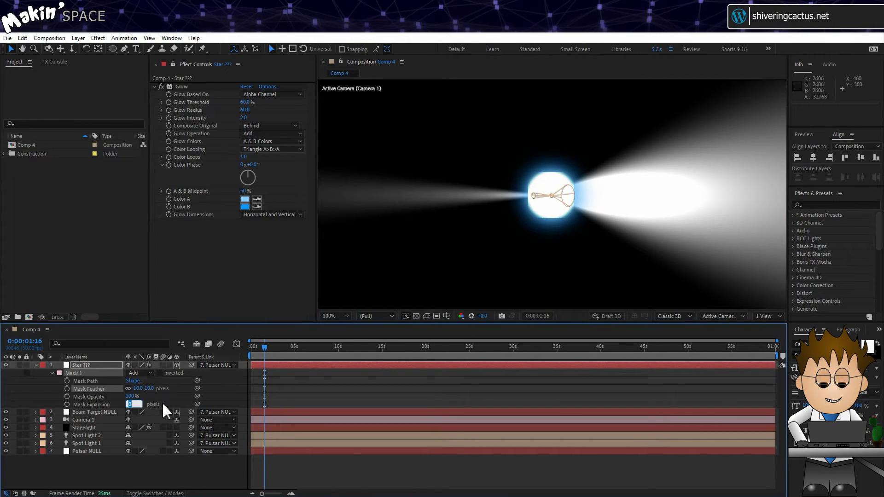
{"action": "type", "text": "-10"}
{"action": "key", "text": "Return"}
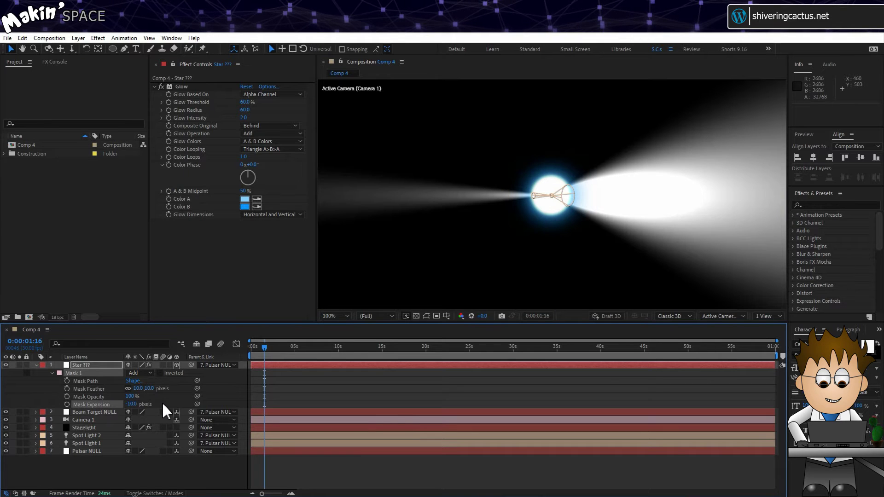
Step: Set the Star layer's blend mode to Add
{"action": "left_click", "coordinate": [103, 367]}
{"action": "left_click", "coordinate": [154, 493]}
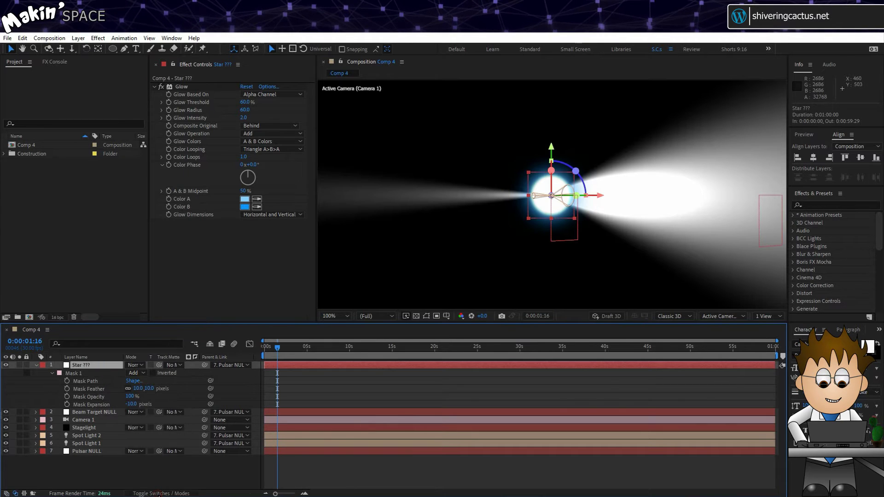
{"action": "left_click", "coordinate": [141, 364]}
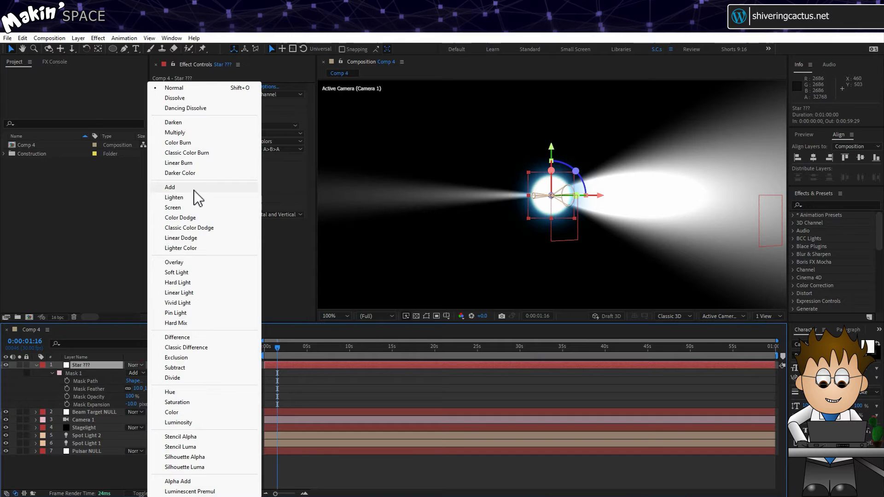
{"action": "left_click", "coordinate": [193, 188]}
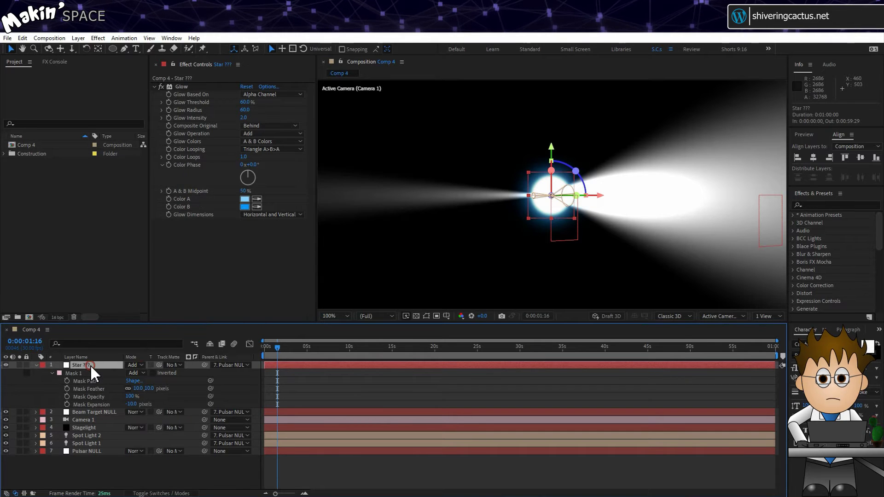
Step: Scale the Star layer to 50%
{"action": "key", "text": "s"}
{"action": "left_click", "coordinate": [140, 373]}
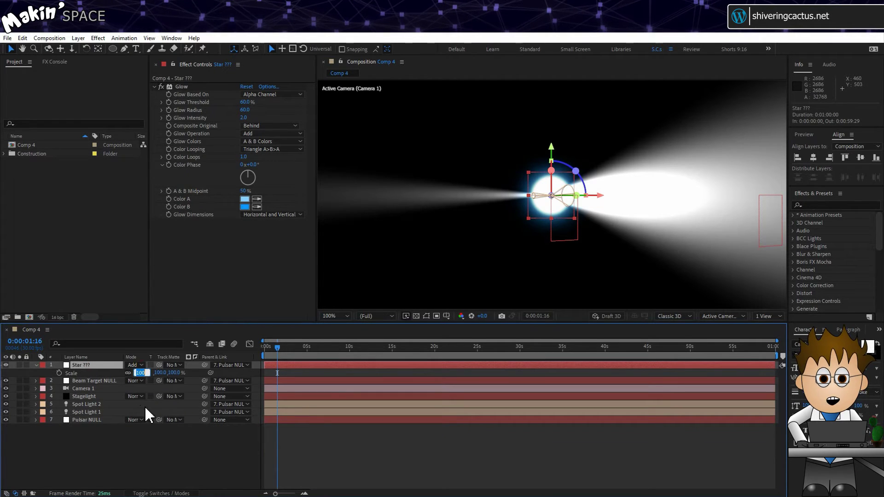
{"action": "type", "text": "50"}
{"action": "key", "text": "Return"}
{"action": "left_click", "coordinate": [119, 460]}
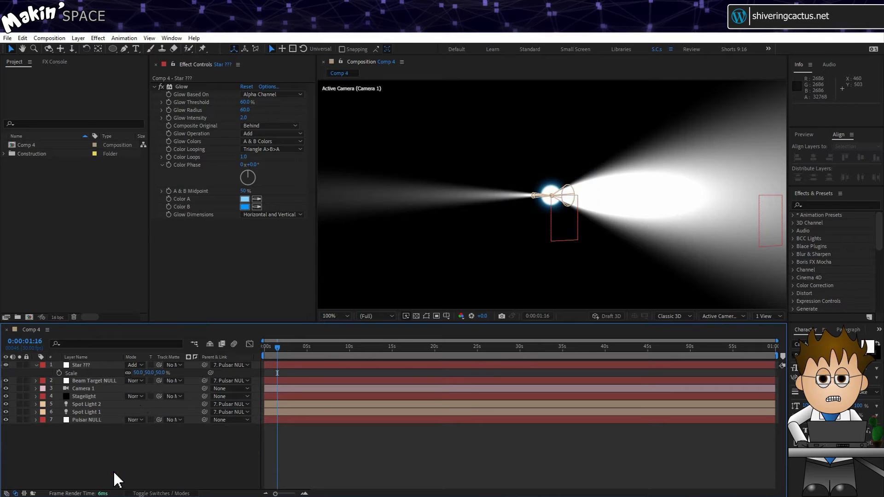
Step: Apply Turbulent Displace from the Distort effects to the Star layer
{"action": "left_click", "coordinate": [82, 367]}
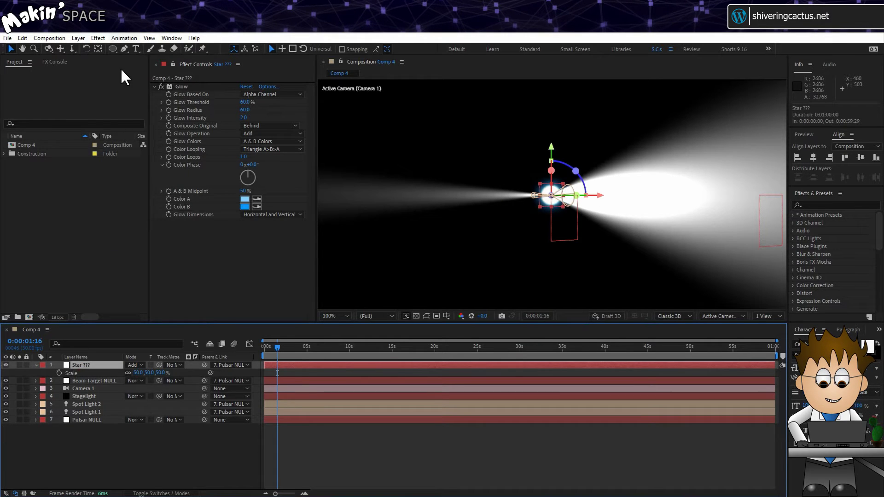
{"action": "left_click", "coordinate": [98, 38]}
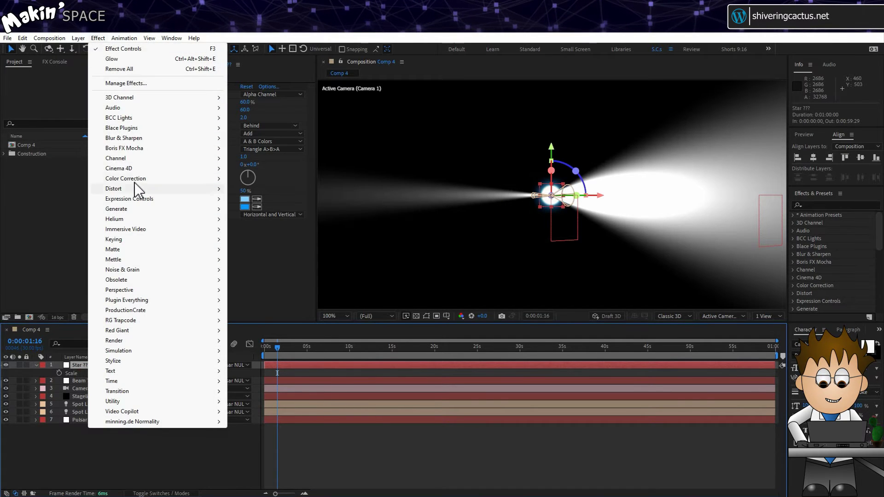
{"action": "mouse_move", "coordinate": [138, 188]}
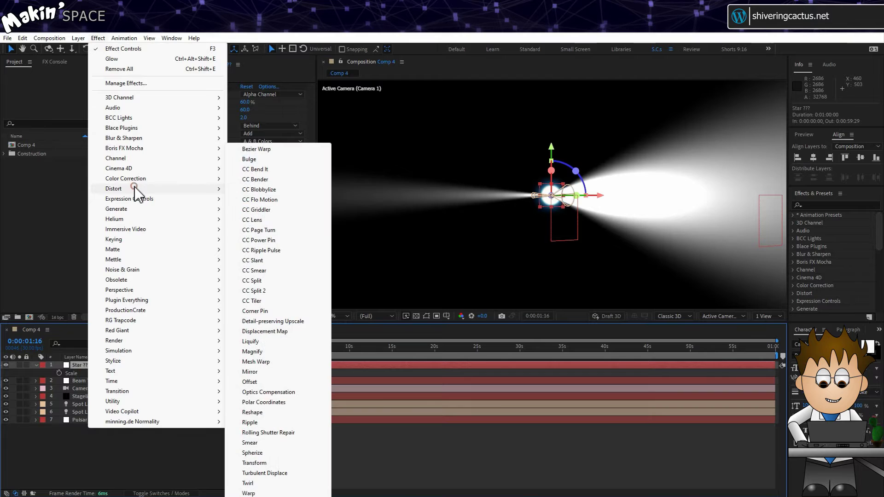
{"action": "left_click", "coordinate": [297, 473]}
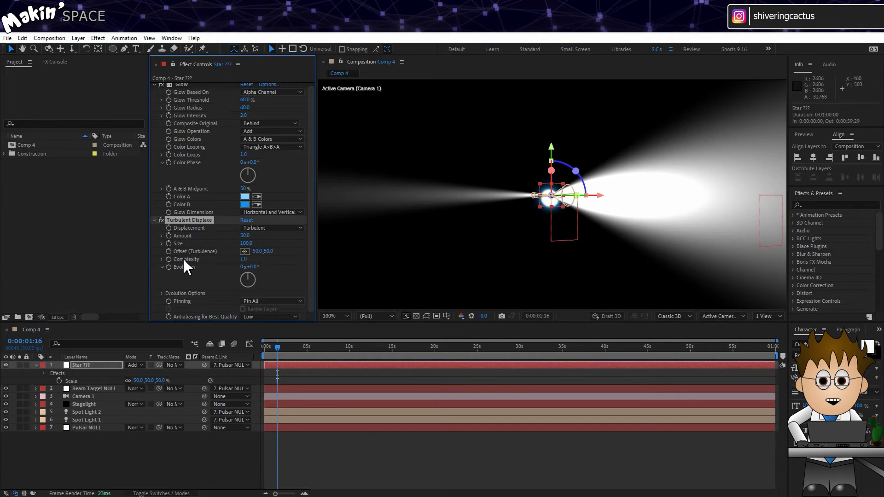
Step: Add a toComp expression to the Turbulent Displace Offset (Turbulence)
{"action": "left_click", "coordinate": [169, 251], "text": "alt"}
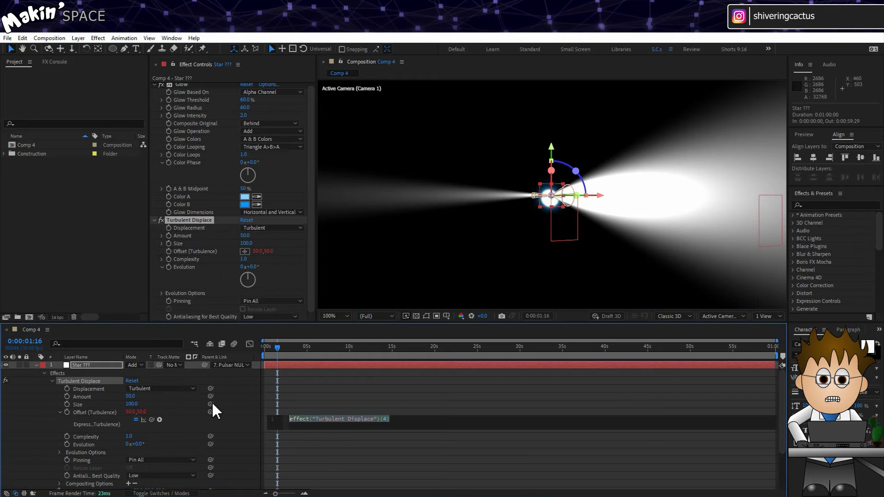
{"action": "left_click_drag", "start_coordinate": [211, 411], "coordinate": [123, 489]}
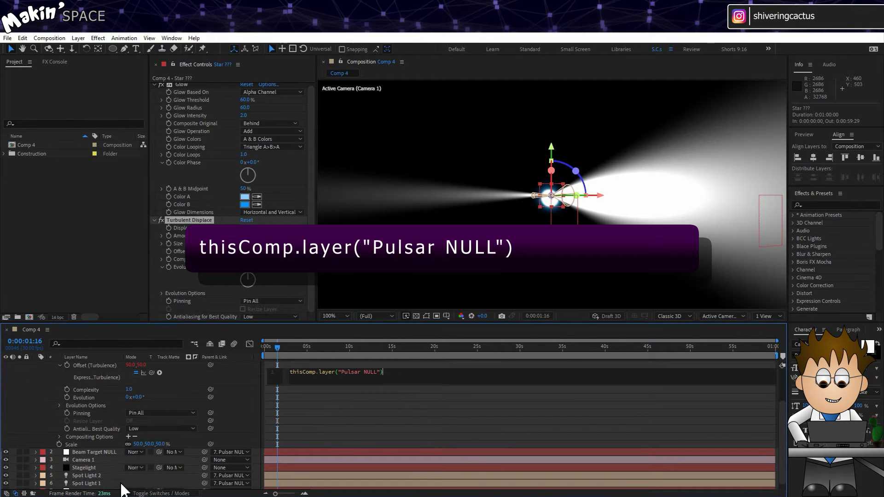
{"action": "type", "text": ".to"}
{"action": "type", "text": "Comp"}
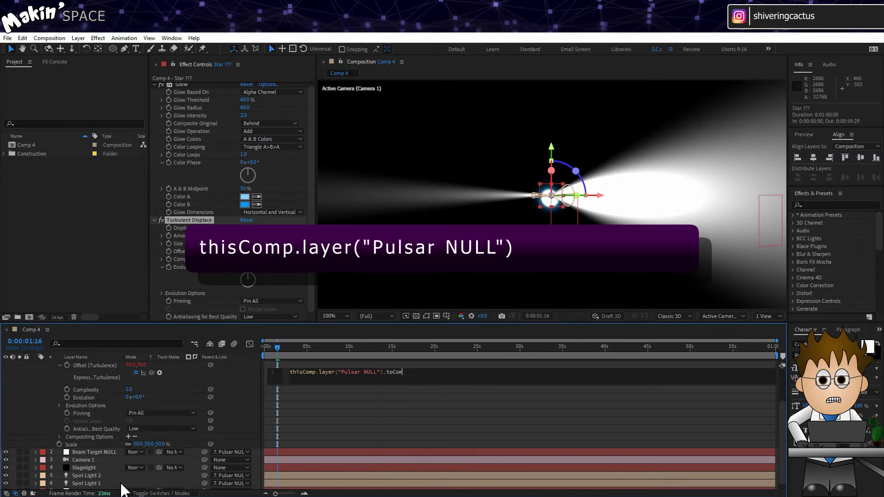
{"action": "key", "text": "Return"}
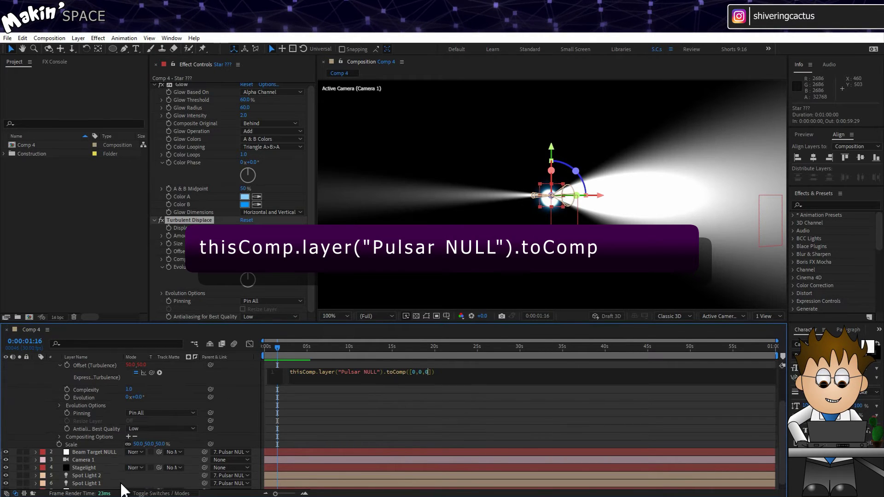
{"action": "left_click", "coordinate": [250, 375]}
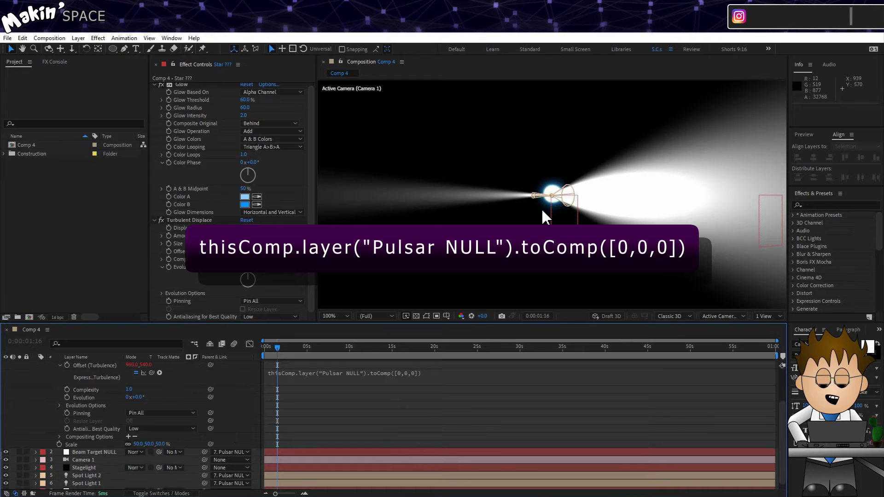
Step: Fit the comp in the viewer and play the animation from the start
{"action": "key", "text": "F3"}
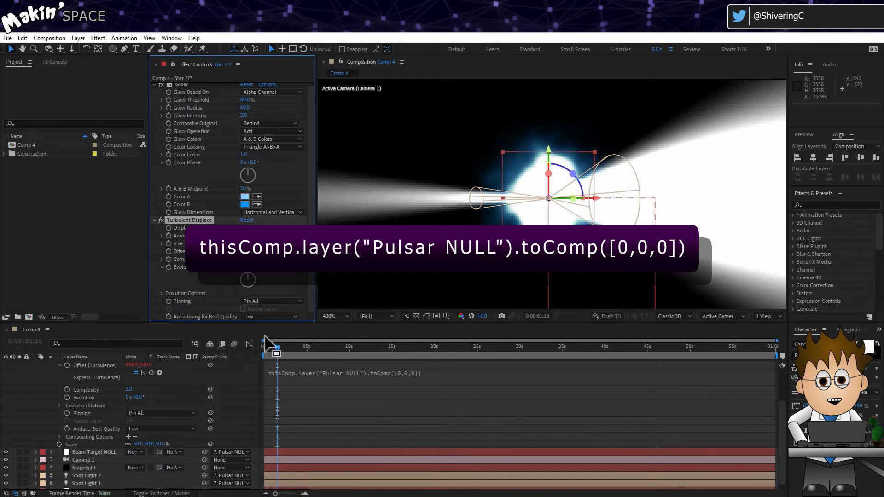
{"action": "left_click", "coordinate": [268, 347]}
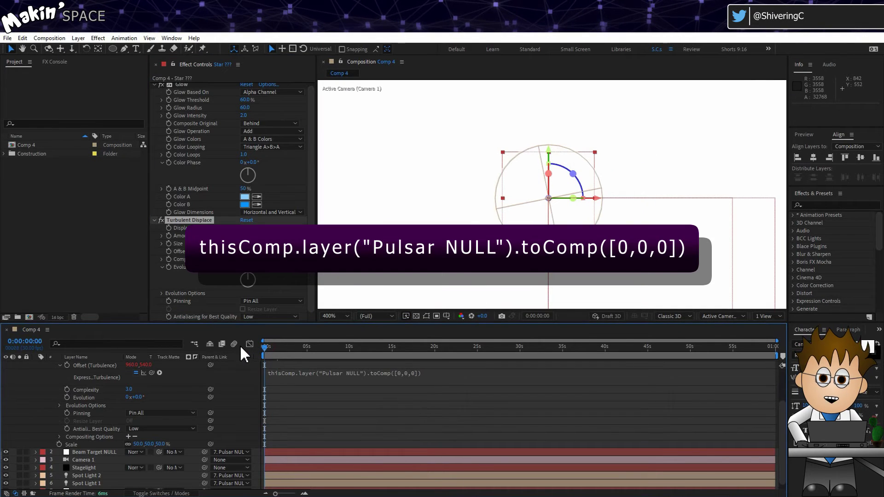
{"action": "left_click", "coordinate": [332, 318]}
{"action": "left_click", "coordinate": [340, 342]}
{"action": "key", "text": "space"}
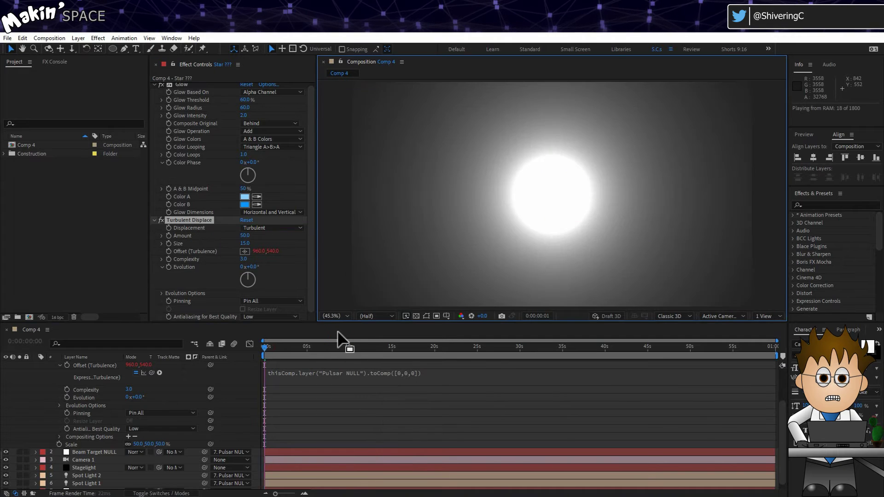
Step: Set the Turbulent Displace Size to 100
{"action": "left_click", "coordinate": [245, 243]}
{"action": "type", "text": "50"}
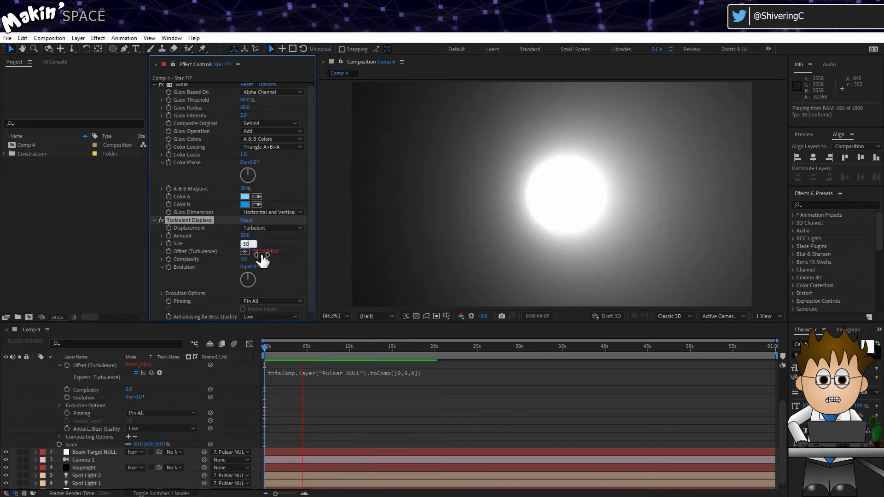
{"action": "key", "text": "Return"}
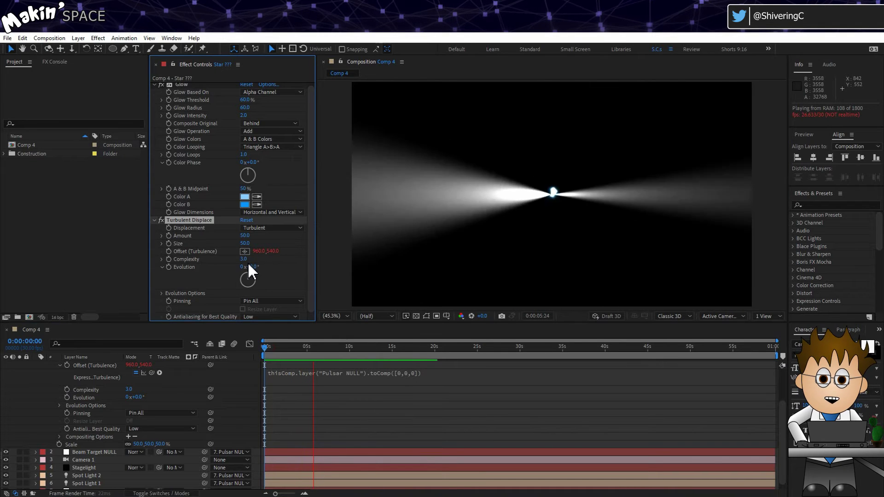
{"action": "left_click", "coordinate": [245, 243]}
{"action": "type", "text": "100"}
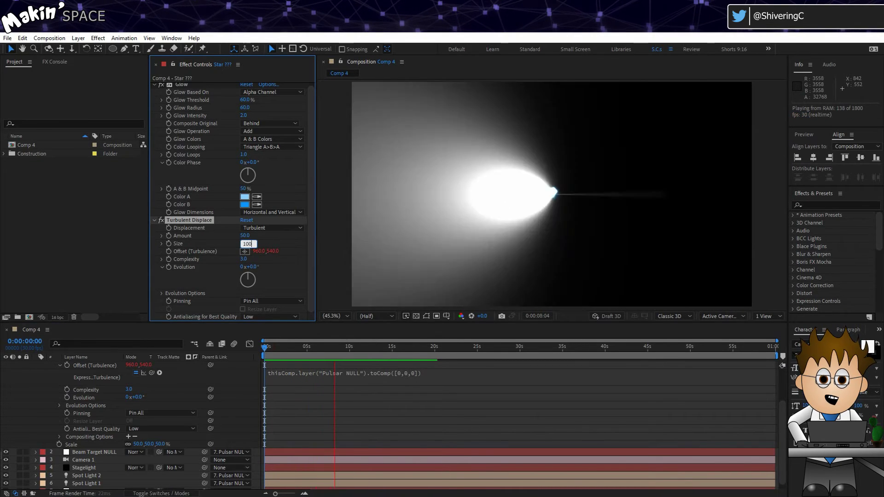
{"action": "key", "text": "Return"}
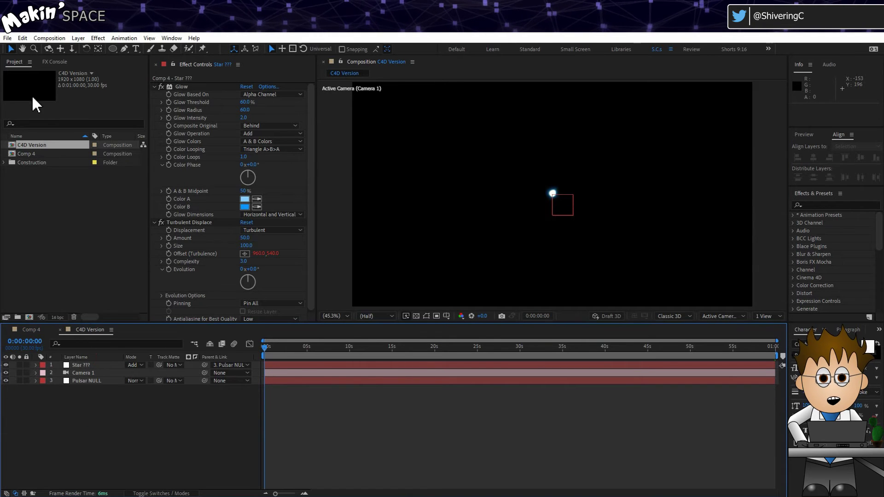
Step: Create a new Maxon Cinema 4D file saved as Pulsar.c4d
{"action": "left_click", "coordinate": [8, 38]}
{"action": "mouse_move", "coordinate": [21, 49]}
{"action": "left_click", "coordinate": [199, 89]}
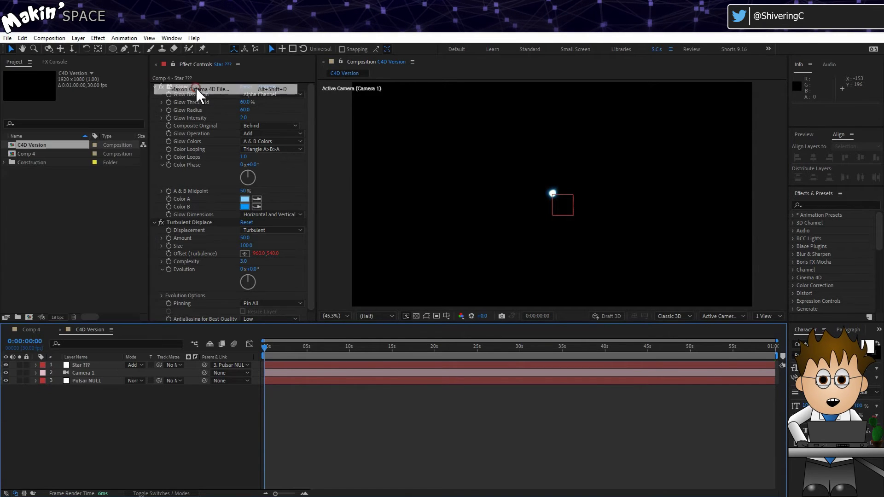
{"action": "type", "text": "Pulsar"}
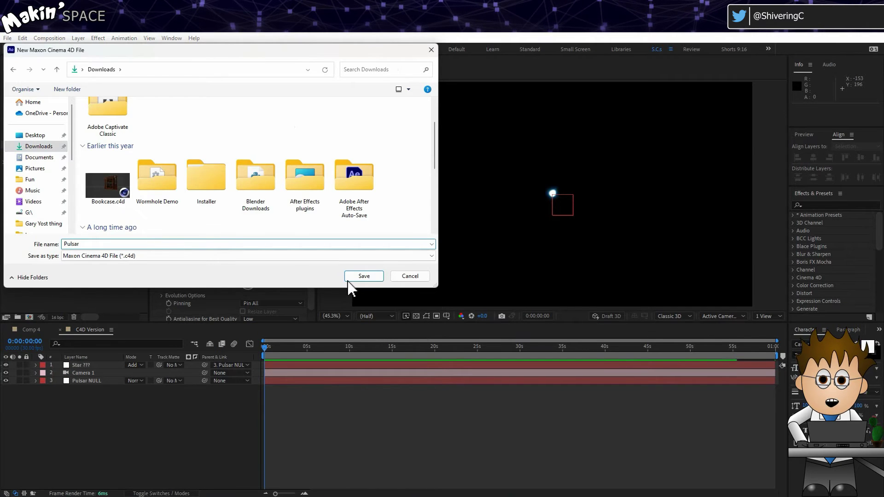
{"action": "left_click", "coordinate": [348, 281]}
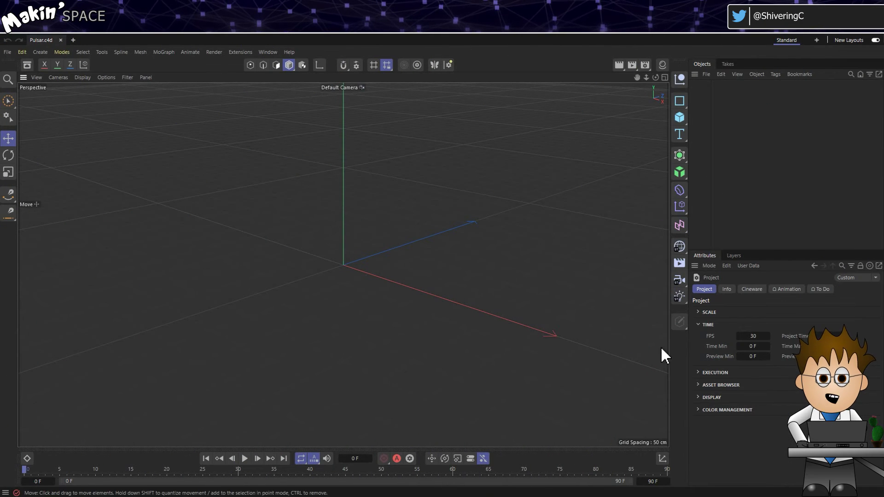
Step: Set the project's Maximum Time to 30*60 (1800 frames) and return to frame 0
{"action": "left_click", "coordinate": [23, 52]}
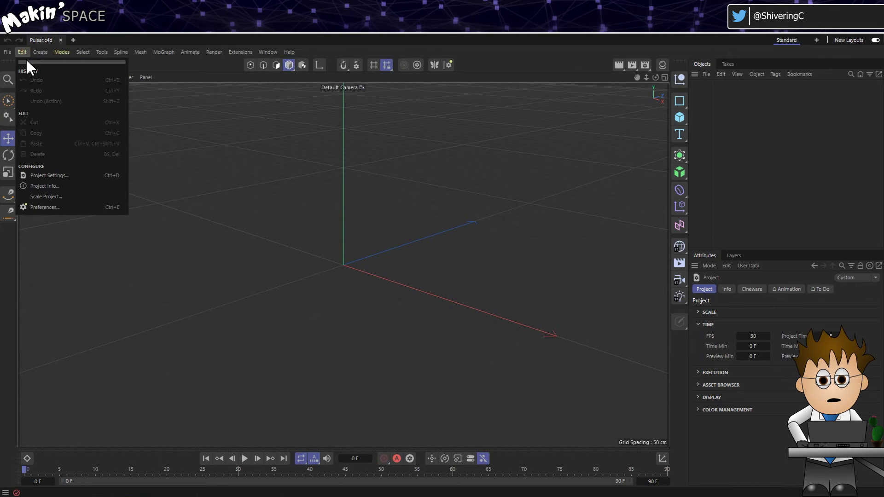
{"action": "left_click", "coordinate": [43, 175]}
{"action": "left_click", "coordinate": [828, 346]}
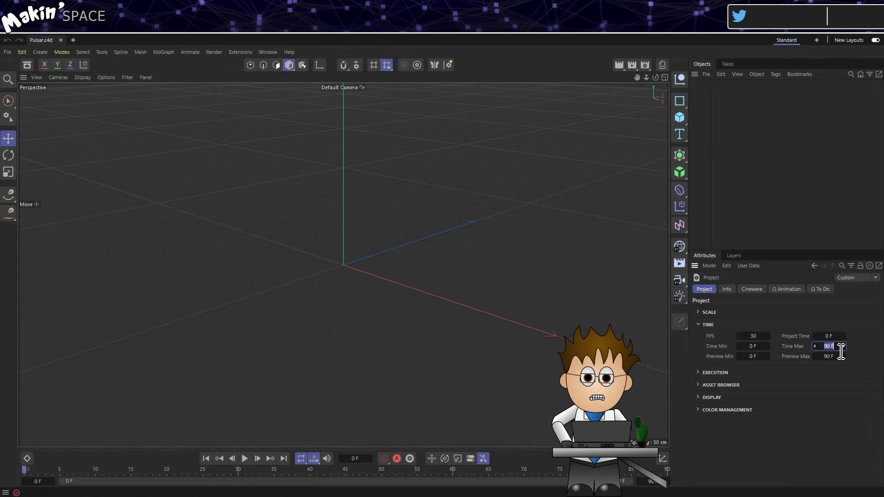
{"action": "type", "text": "30"}
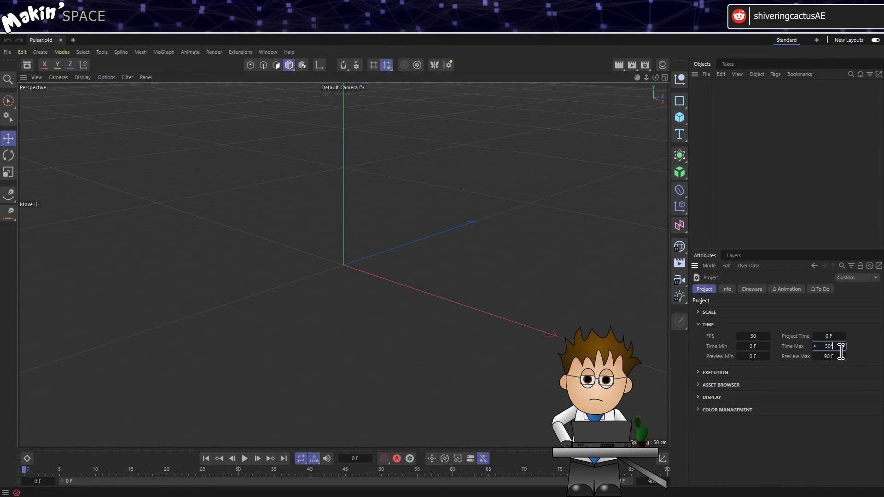
{"action": "type", "text": "*60"}
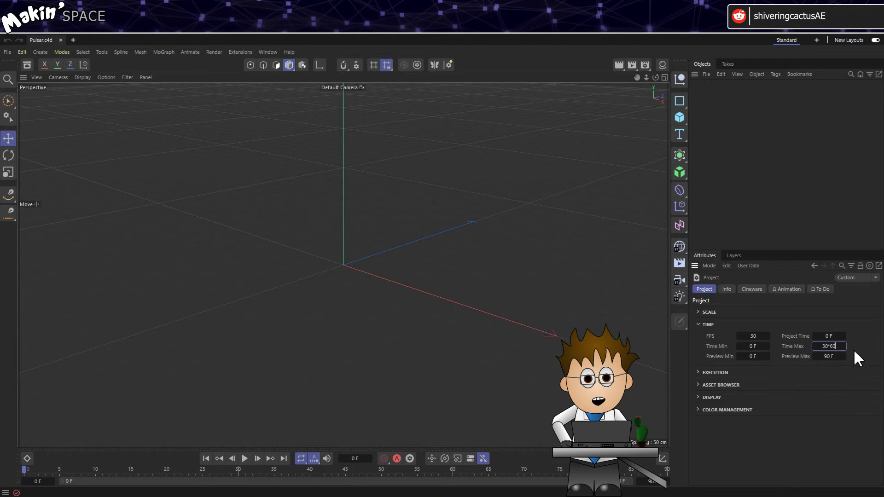
{"action": "key", "text": "Return"}
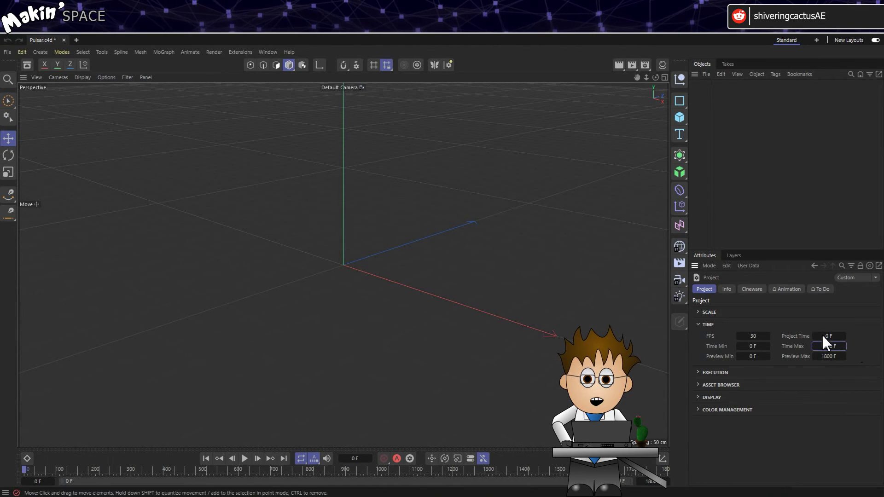
{"action": "left_click", "coordinate": [25, 470]}
{"action": "left_click", "coordinate": [23, 470]}
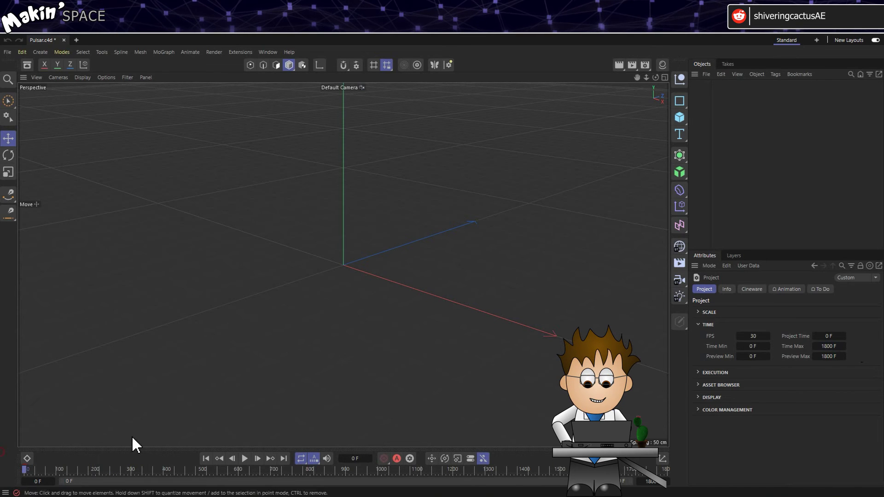
Step: Add a spot light with no shadow and volumetric visible light, and render a preview
{"action": "left_click", "coordinate": [40, 51]}
{"action": "mouse_move", "coordinate": [65, 182]}
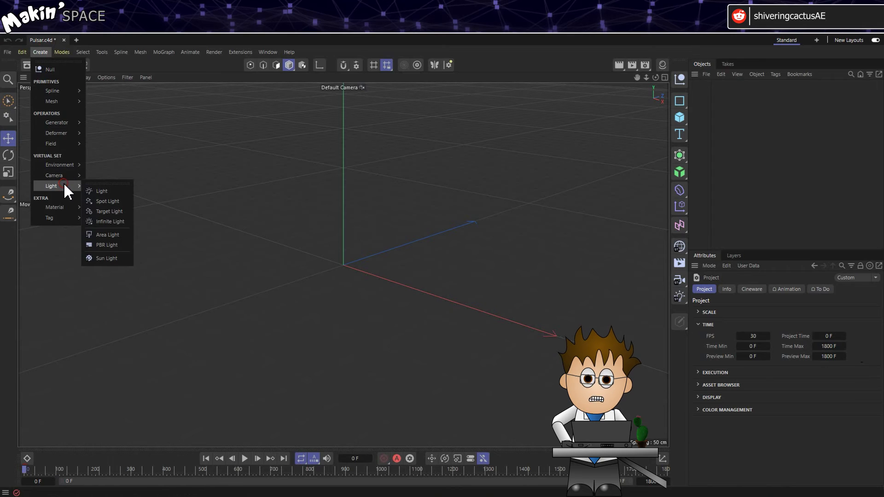
{"action": "left_click", "coordinate": [113, 201]}
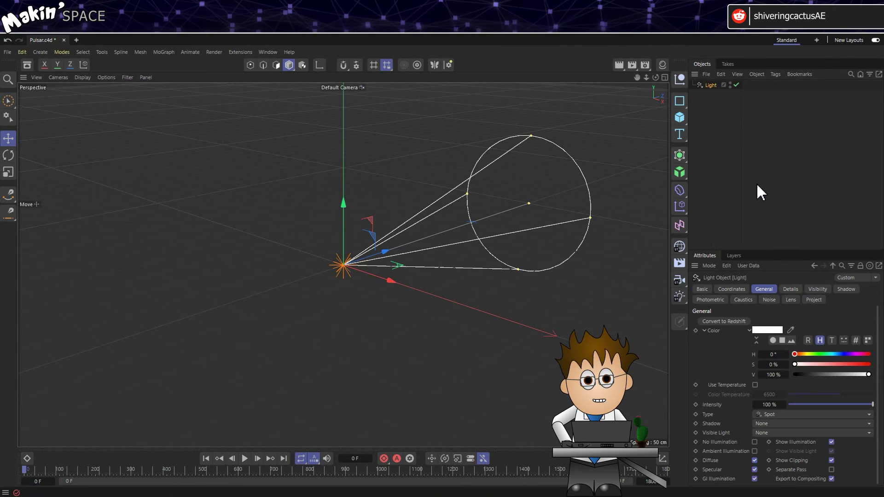
{"action": "left_click", "coordinate": [776, 425]}
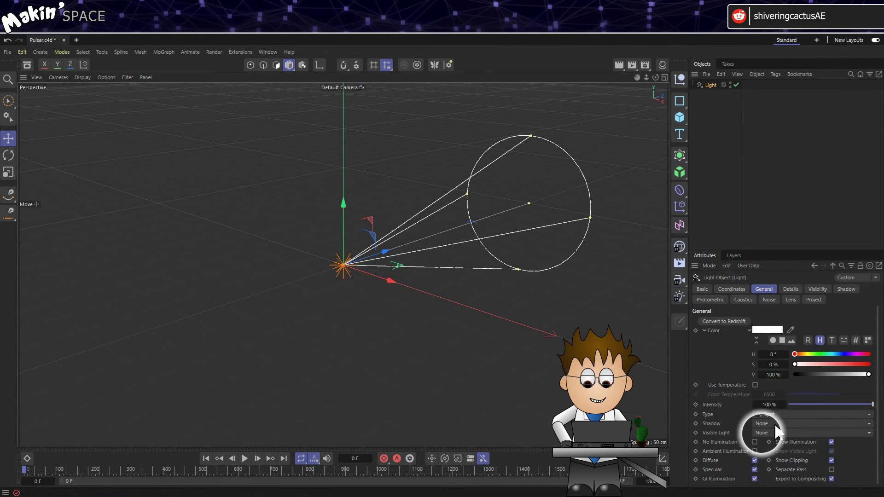
{"action": "left_click", "coordinate": [726, 396]}
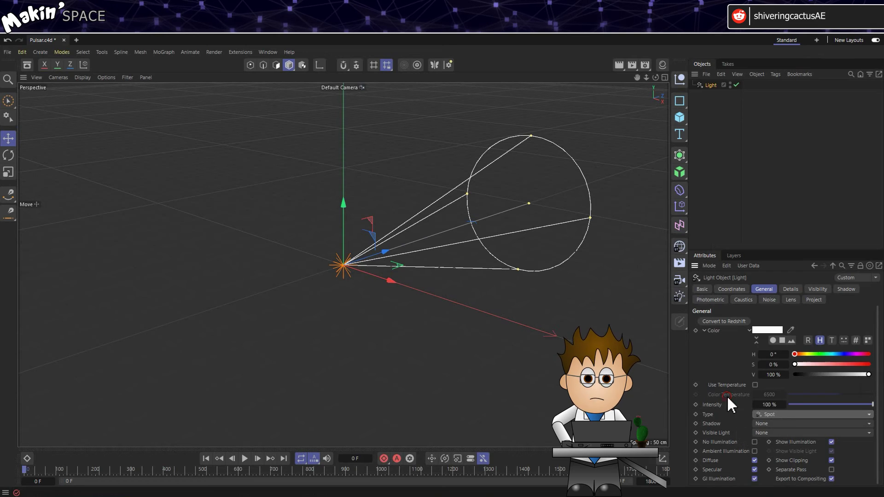
{"action": "left_click", "coordinate": [766, 432]}
{"action": "left_click", "coordinate": [782, 460]}
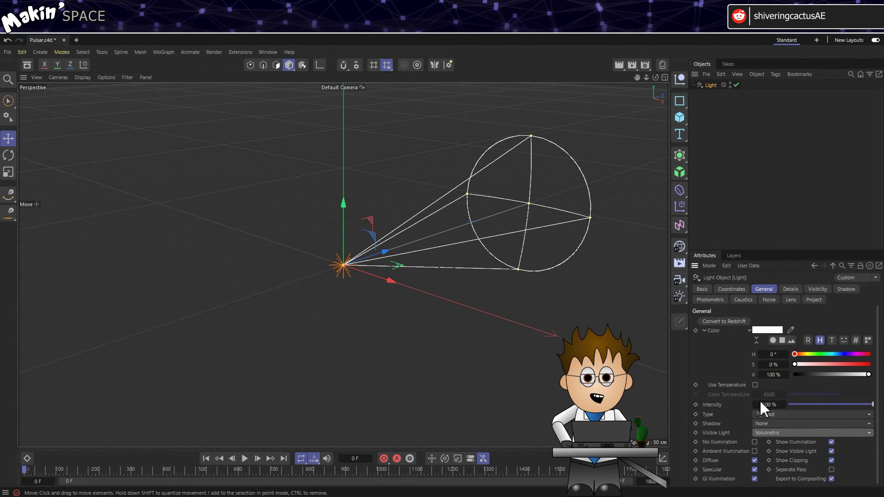
{"action": "left_click", "coordinate": [214, 52]}
{"action": "left_click", "coordinate": [221, 87]}
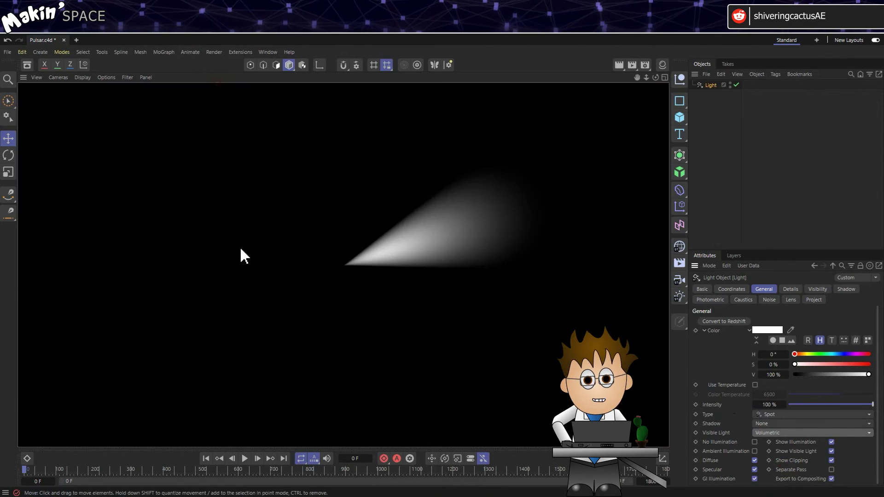
Step: Set the light's outer angle to 35° and visible outer distance to 1037 cm, then re-render
{"action": "left_click", "coordinate": [796, 287]}
{"action": "double_click", "coordinate": [755, 342]}
{"action": "type", "text": "35"}
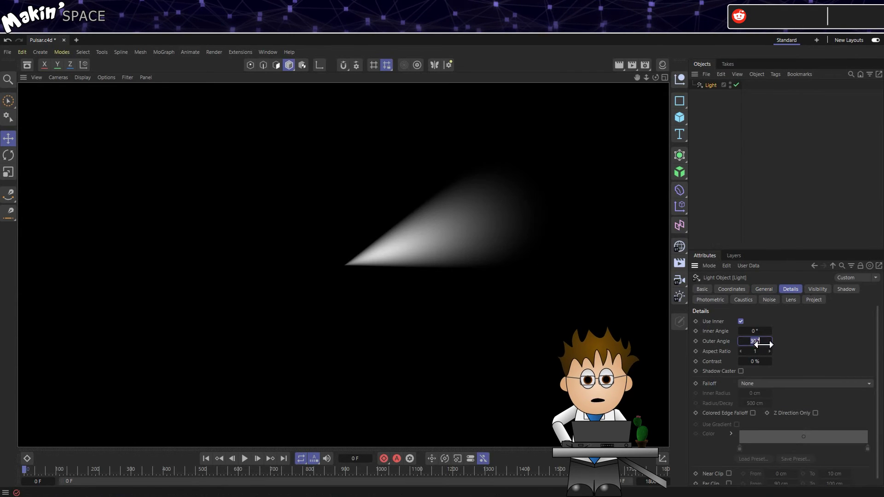
{"action": "key", "text": "Return"}
{"action": "left_click", "coordinate": [815, 291]}
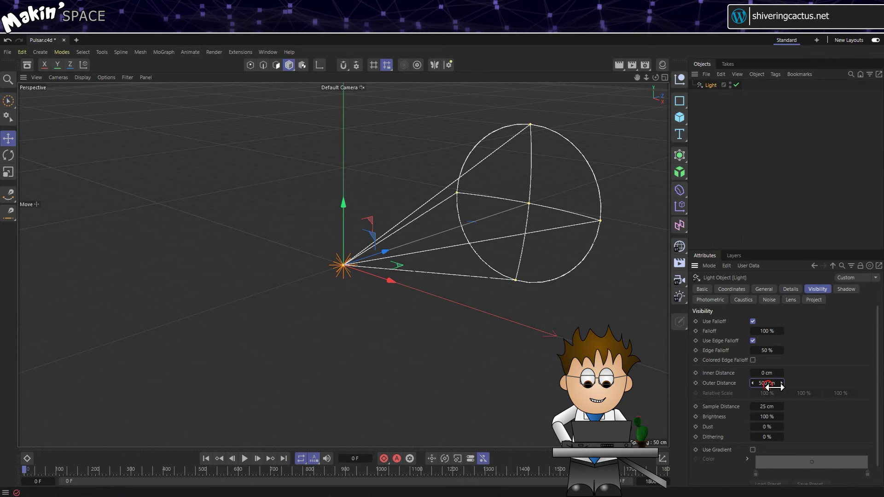
{"action": "left_click_drag", "start_coordinate": [773, 387], "coordinate": [797, 386]}
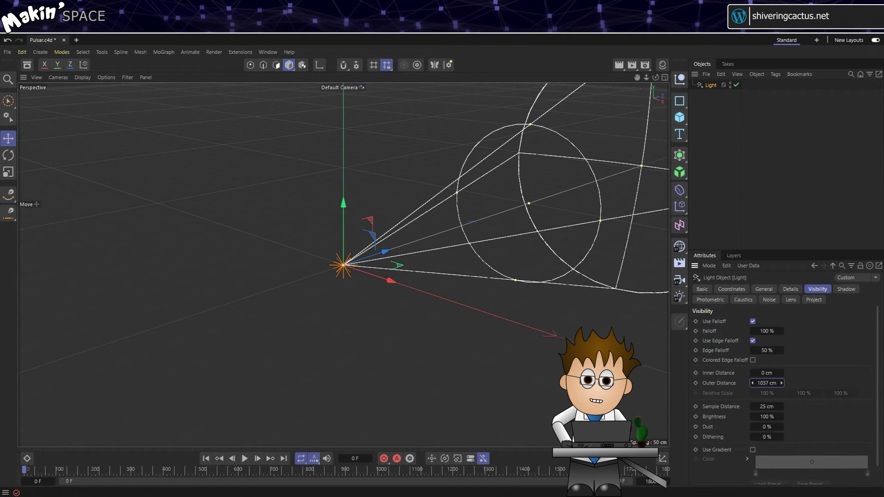
{"action": "left_click", "coordinate": [175, 53]}
{"action": "left_click", "coordinate": [221, 67]}
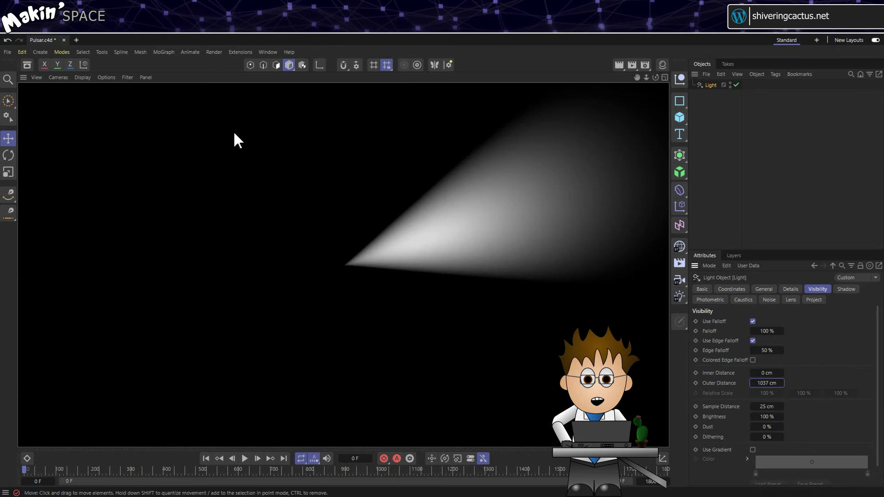
Step: Keyframe the spot light's heading from 0° to 360° at frame 287 and play the spin back
{"action": "left_click", "coordinate": [731, 289]}
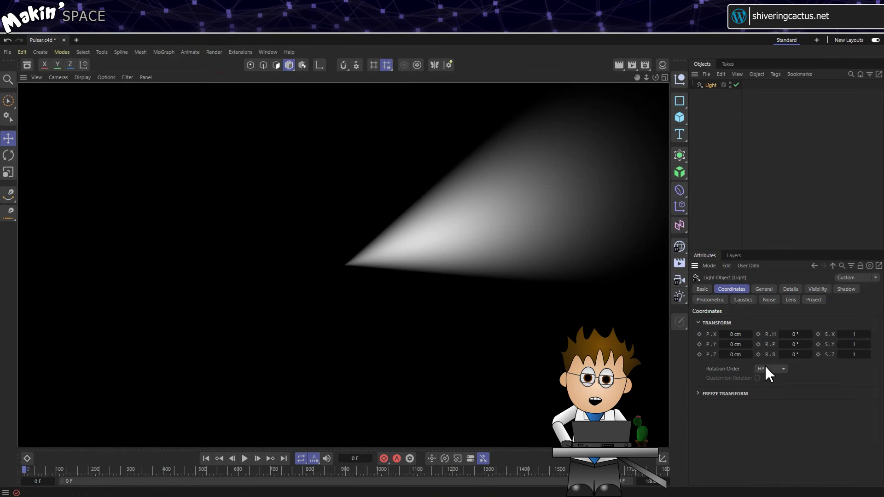
{"action": "left_click", "coordinate": [758, 334]}
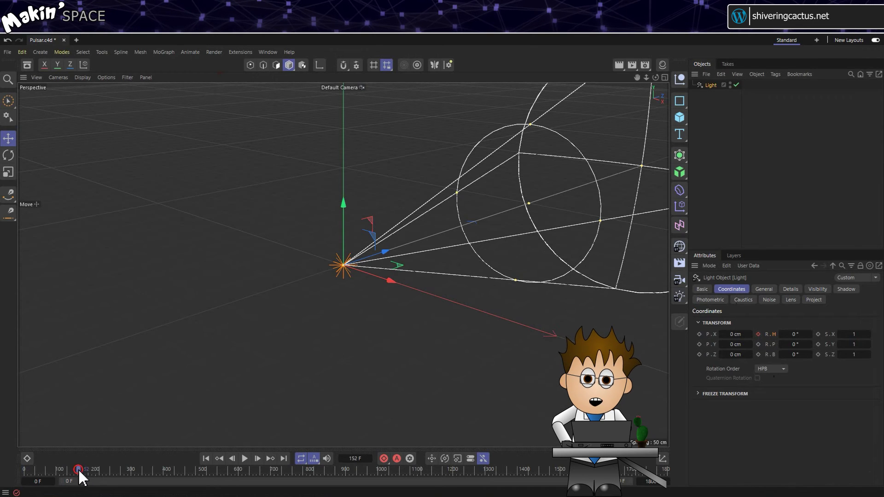
{"action": "left_click", "coordinate": [105, 471]}
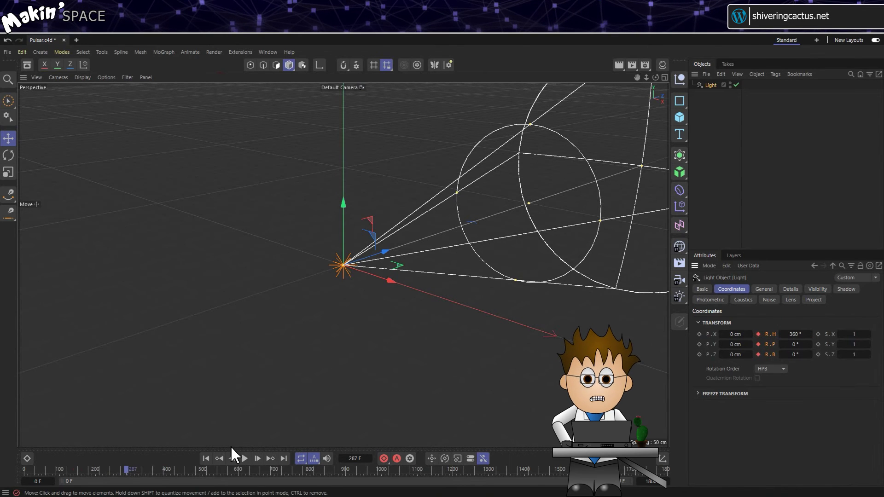
{"action": "left_click", "coordinate": [55, 470]}
{"action": "left_click", "coordinate": [245, 459]}
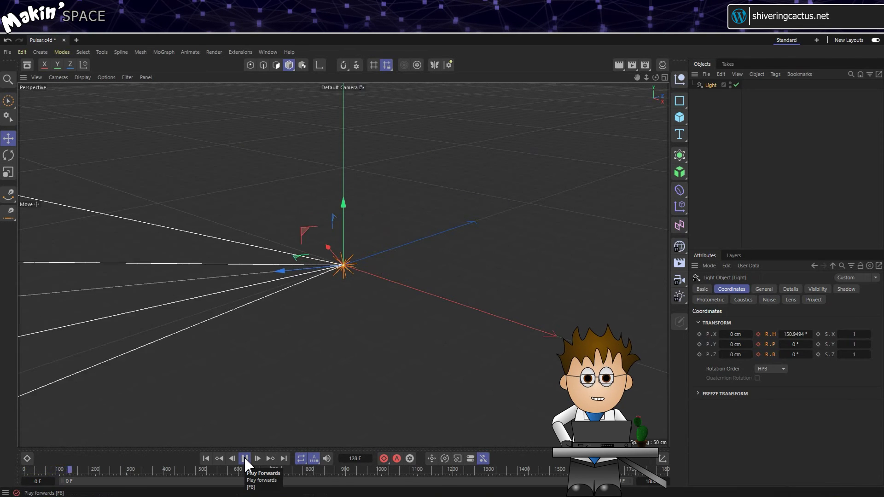
{"action": "left_click", "coordinate": [245, 459]}
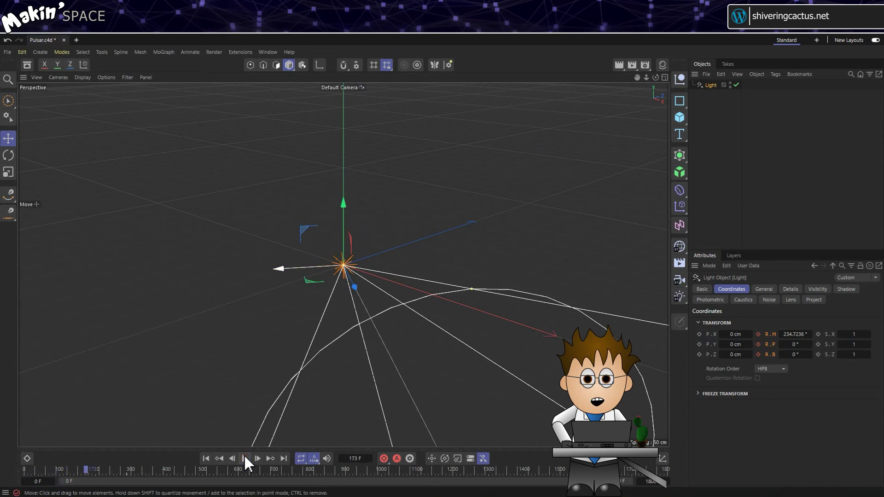
Step: Open the F-Curve timeline and frame the light's whole rotation curve in the graph
{"action": "left_click", "coordinate": [267, 52]}
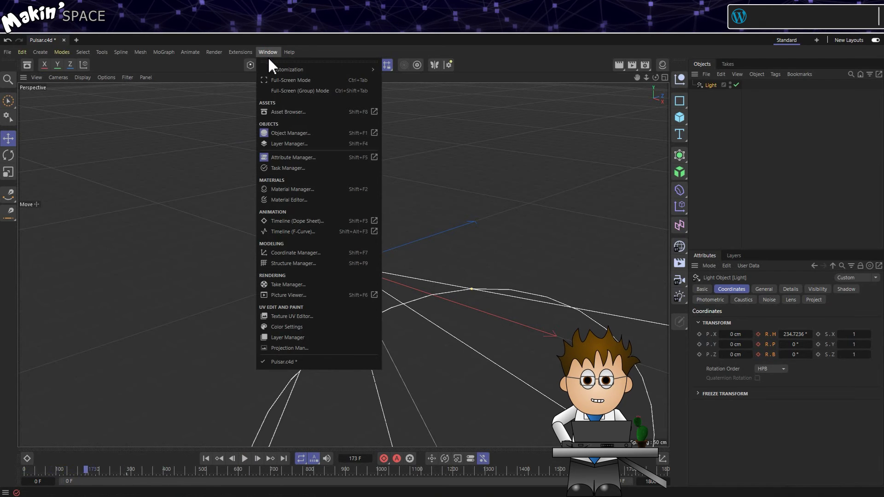
{"action": "left_click", "coordinate": [326, 234]}
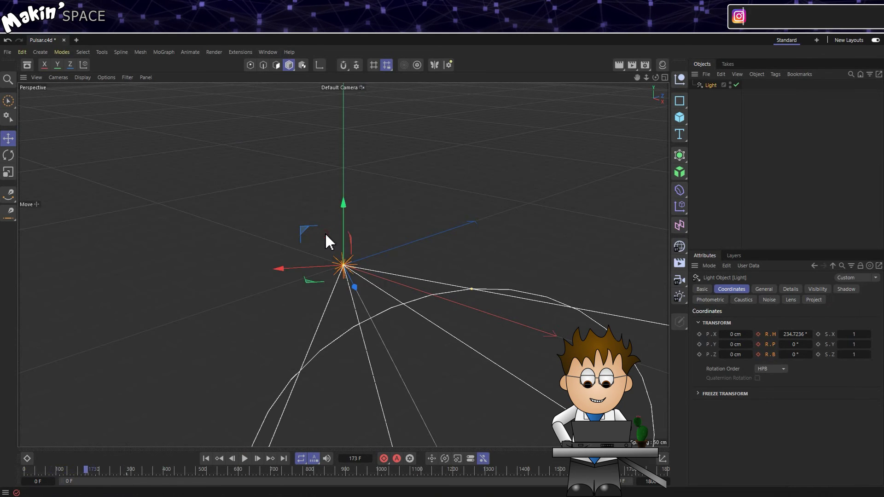
{"action": "left_click_drag", "start_coordinate": [350, 206], "coordinate": [295, 190]}
{"action": "left_click", "coordinate": [281, 201]}
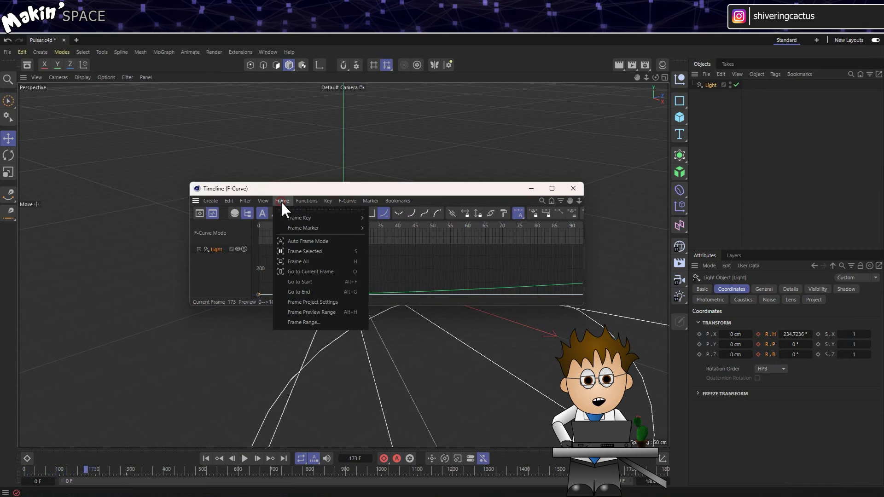
{"action": "left_click", "coordinate": [303, 255]}
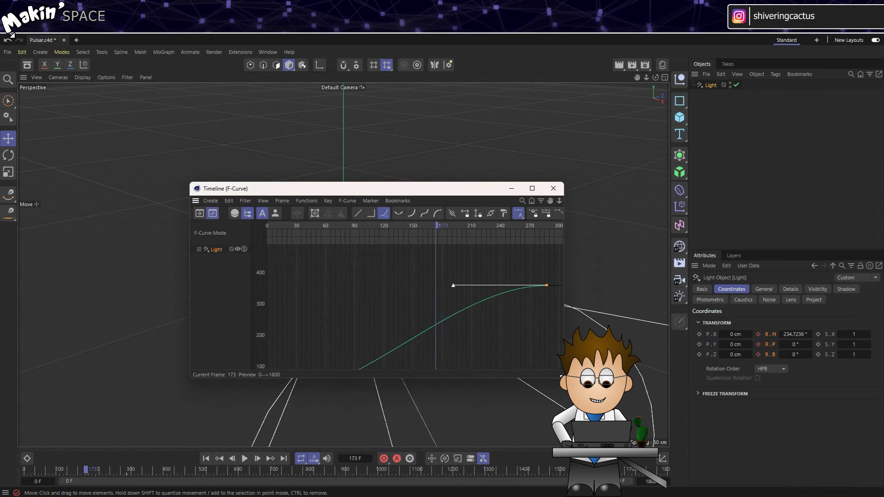
{"action": "left_click", "coordinate": [283, 201]}
{"action": "left_click", "coordinate": [307, 263]}
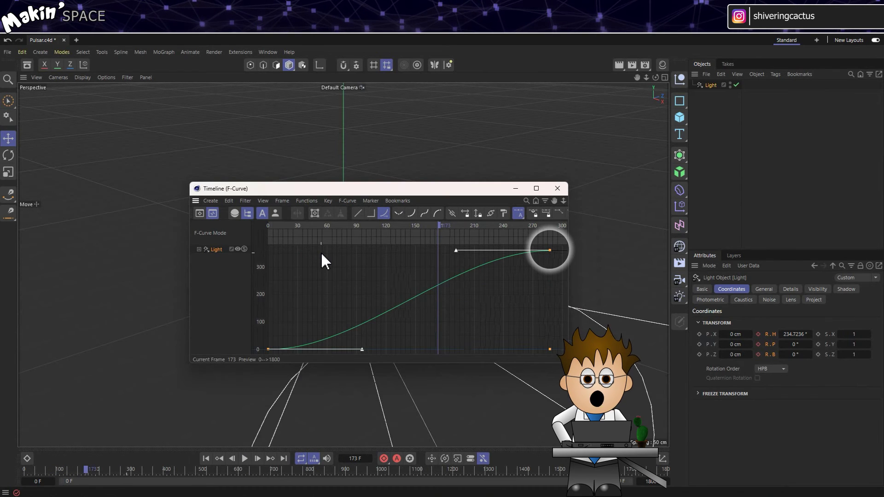
Step: Make the rotation keys linear and set Track After to Continue After
{"action": "right_click", "coordinate": [550, 252]}
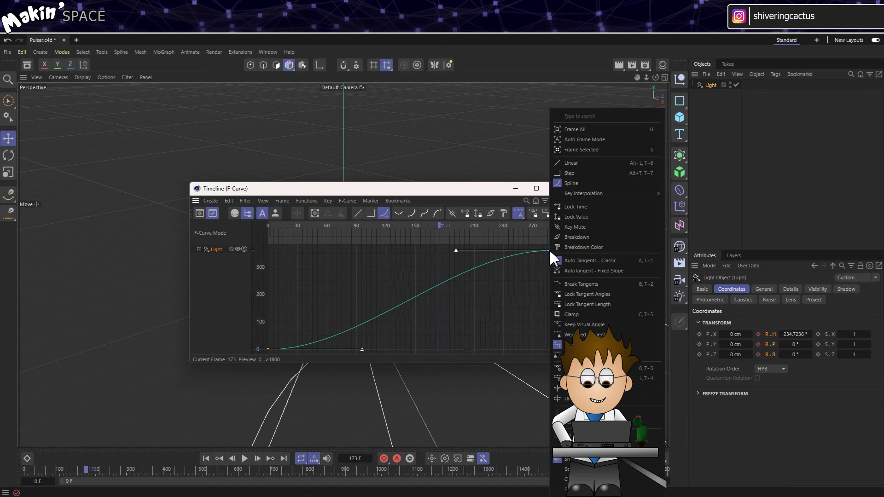
{"action": "left_click", "coordinate": [578, 163]}
{"action": "left_click_drag", "start_coordinate": [560, 244], "coordinate": [260, 363]}
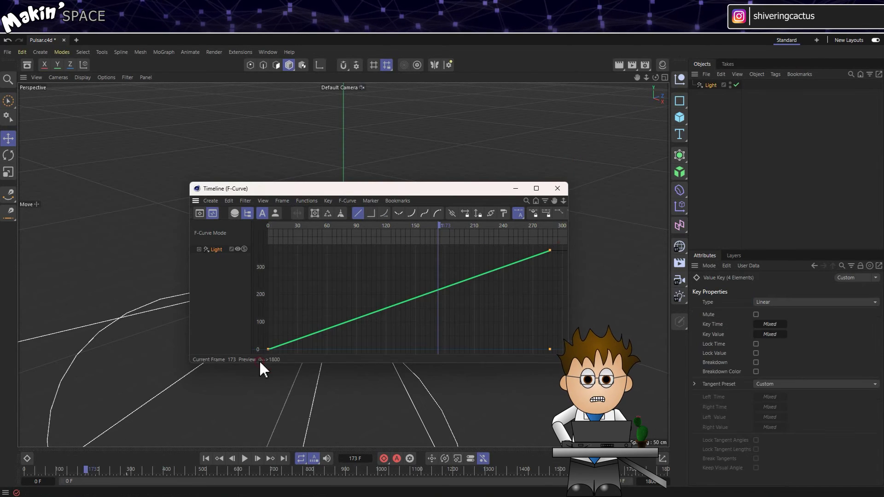
{"action": "left_click", "coordinate": [309, 200]}
{"action": "mouse_move", "coordinate": [322, 228]}
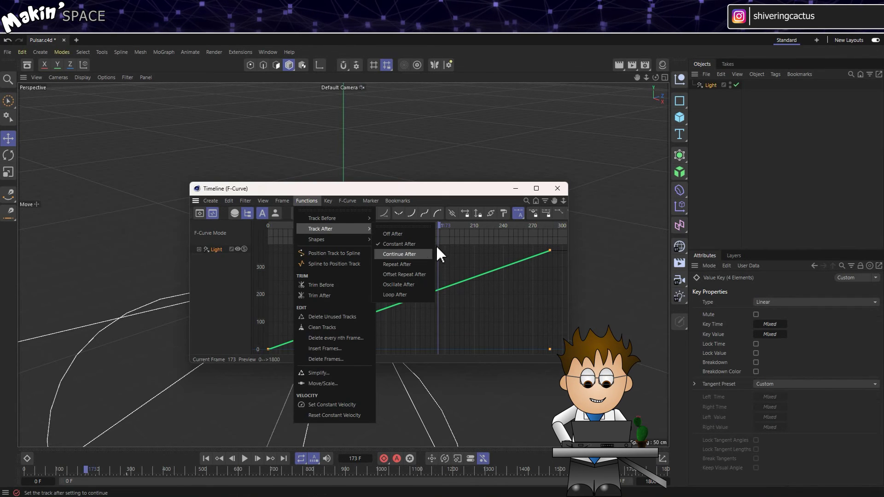
{"action": "left_click", "coordinate": [423, 254]}
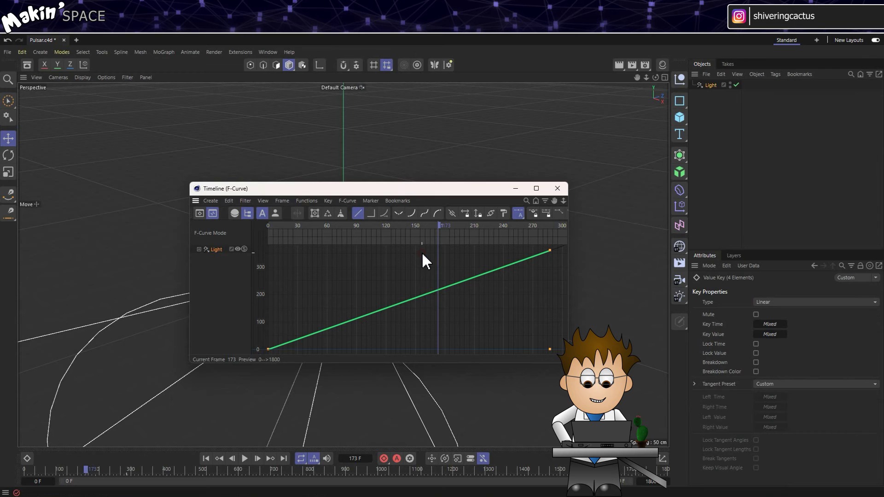
{"action": "left_click", "coordinate": [558, 189]}
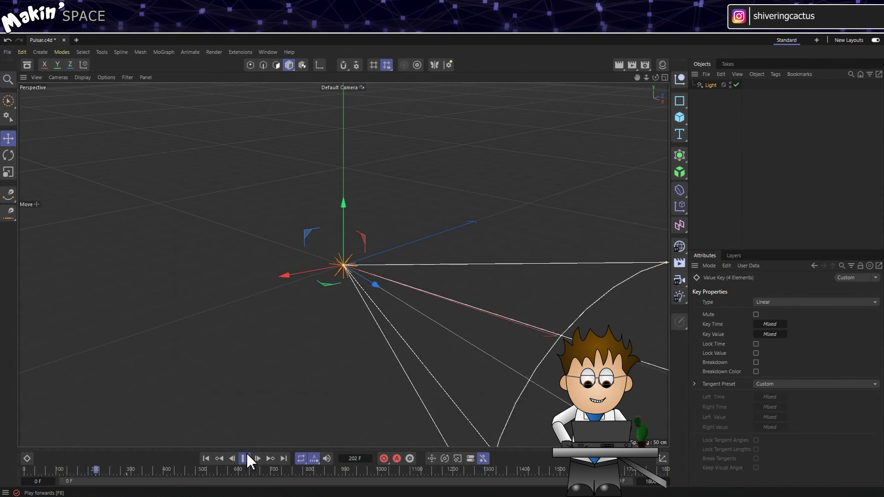
Step: Drag the end rotation key to frame 121 at 689.6482° so the light spins faster
{"action": "left_click", "coordinate": [268, 52]}
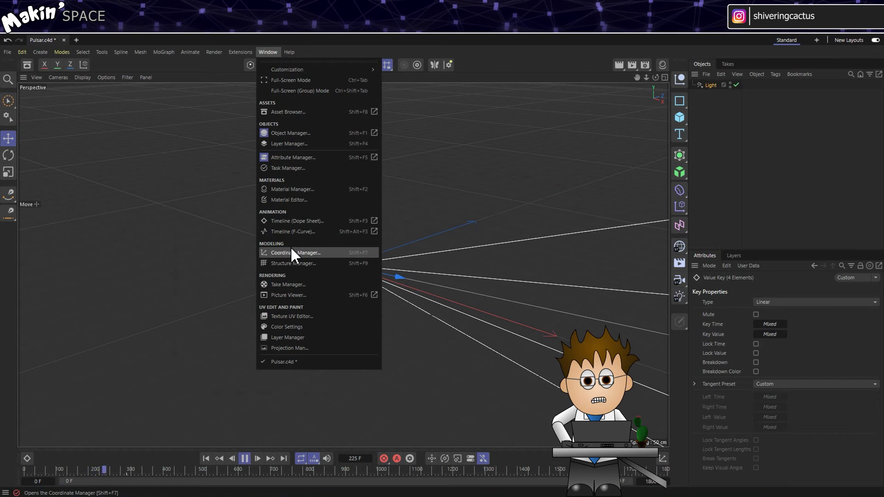
{"action": "left_click", "coordinate": [293, 231]}
{"action": "left_click_drag", "start_coordinate": [373, 185], "coordinate": [598, 60]}
{"action": "left_click", "coordinate": [831, 123]}
{"action": "left_click_drag", "start_coordinate": [830, 123], "coordinate": [672, 129]}
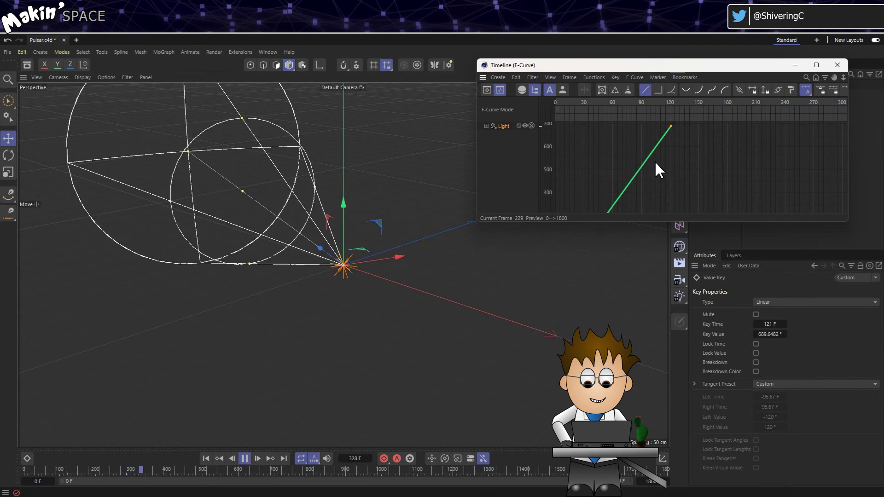
Step: Close the curve editor and duplicate the Light object as Light.1
{"action": "left_click", "coordinate": [246, 460]}
{"action": "left_click", "coordinate": [838, 65]}
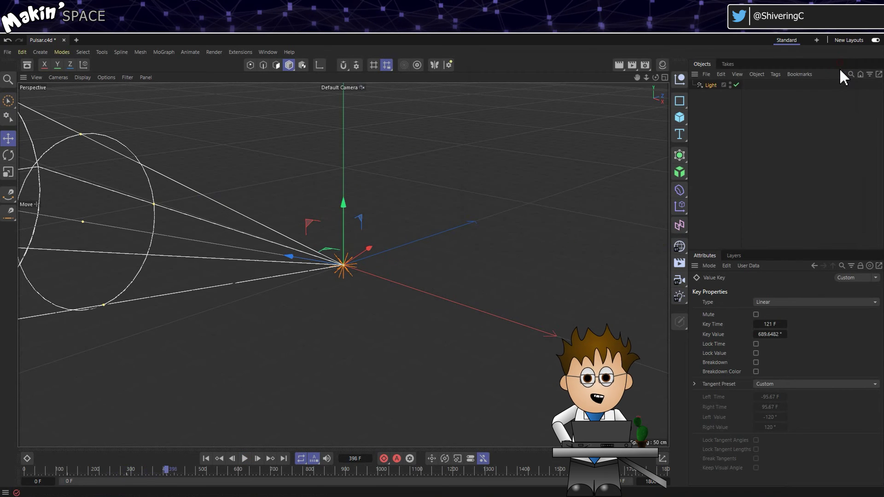
{"action": "left_click", "coordinate": [708, 86]}
{"action": "right_click", "coordinate": [709, 87]}
{"action": "left_click", "coordinate": [736, 121]}
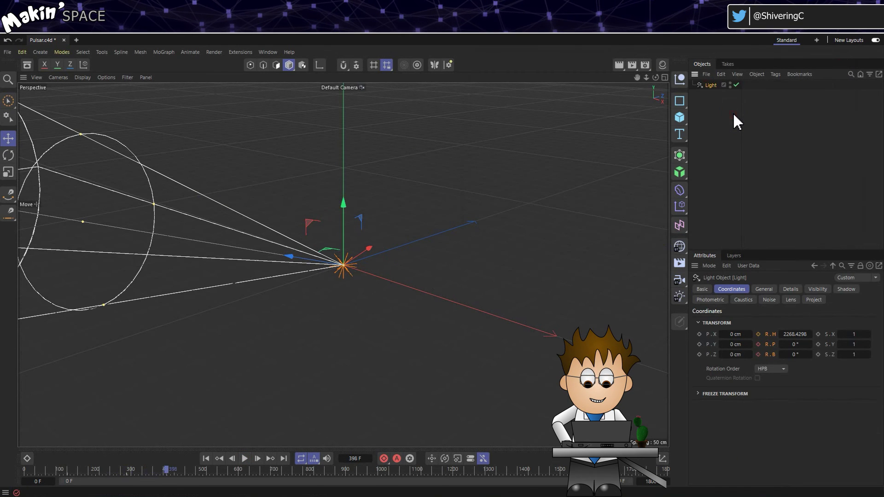
{"action": "left_click", "coordinate": [716, 74]}
{"action": "left_click", "coordinate": [735, 122]}
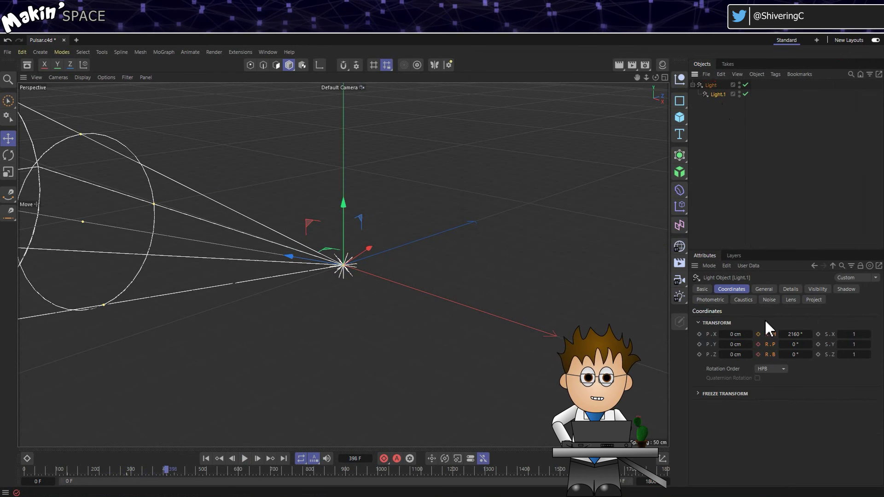
Step: At frame 0, delete Light.1's heading track, set its R.H to 180°, and preview both beams
{"action": "left_click", "coordinate": [36, 471]}
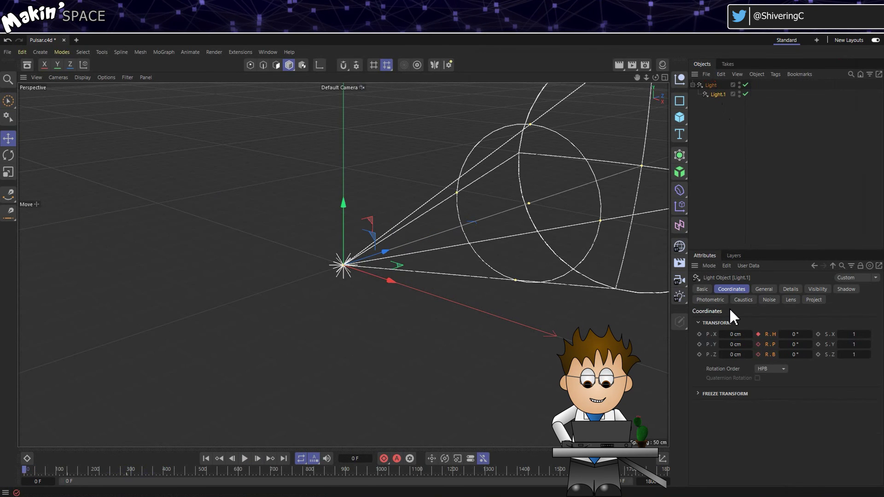
{"action": "right_click", "coordinate": [764, 343]}
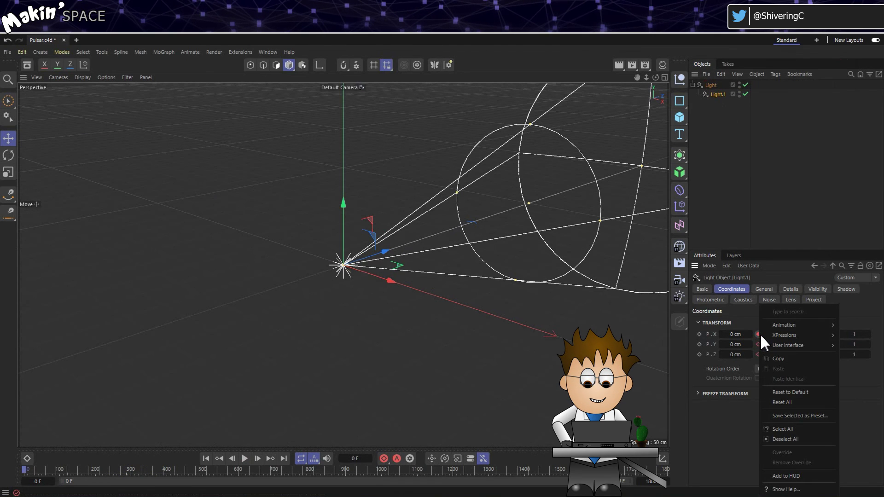
{"action": "mouse_move", "coordinate": [792, 328]}
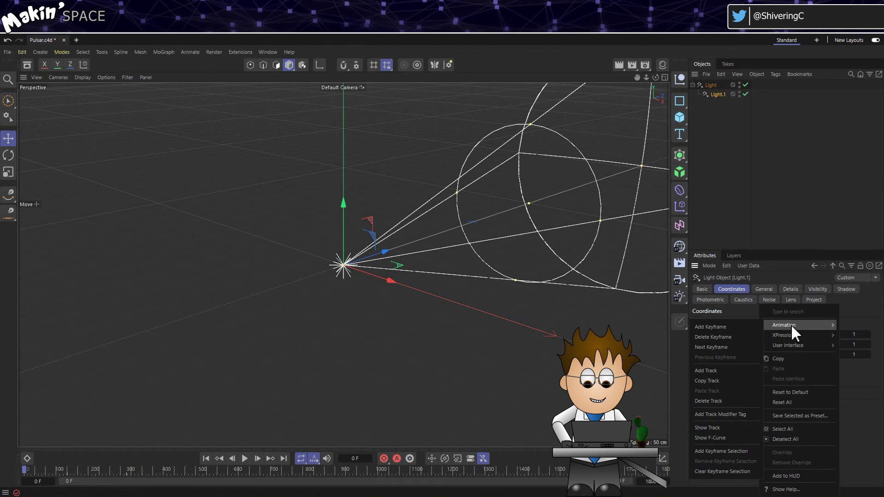
{"action": "left_click", "coordinate": [721, 400]}
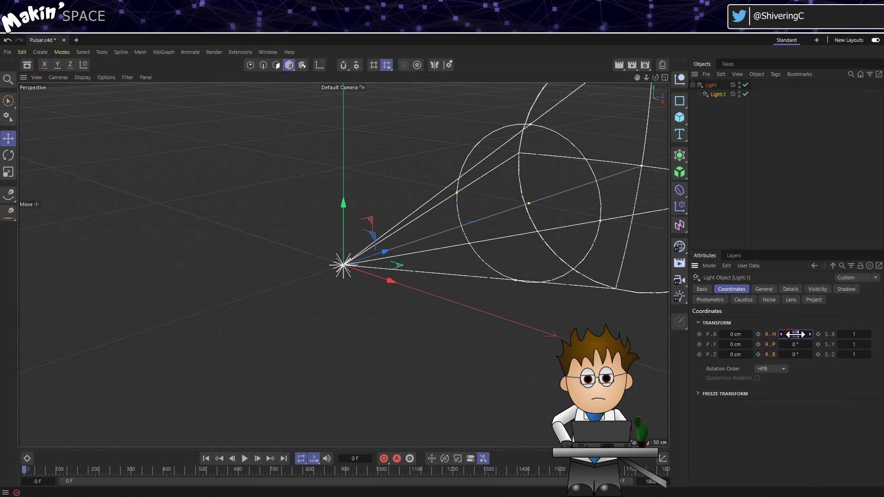
{"action": "key", "text": "Return"}
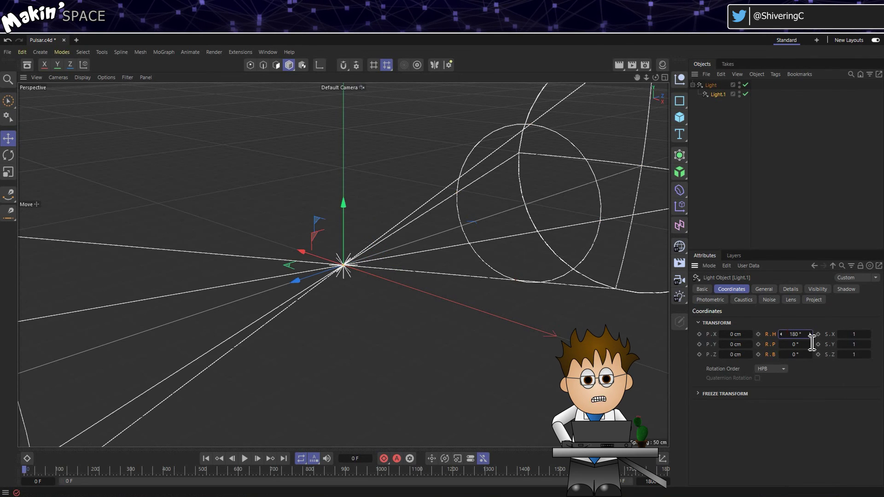
{"action": "left_click", "coordinate": [246, 459]}
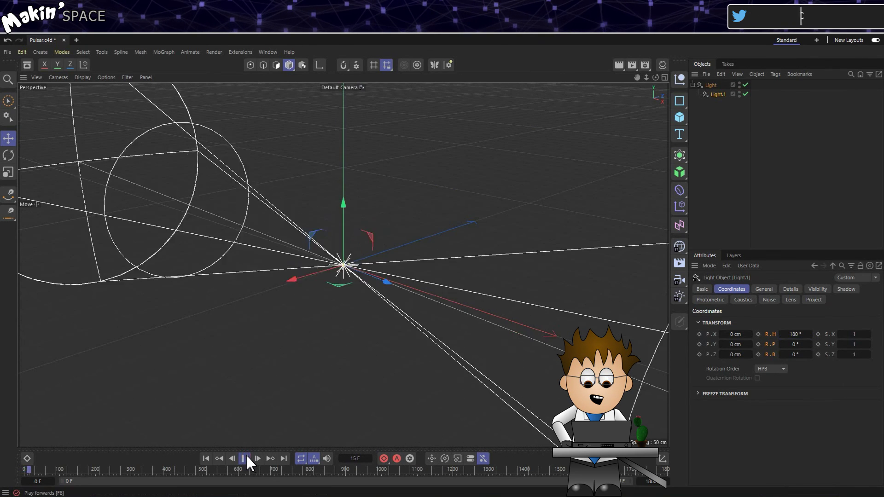
{"action": "left_click", "coordinate": [245, 459]}
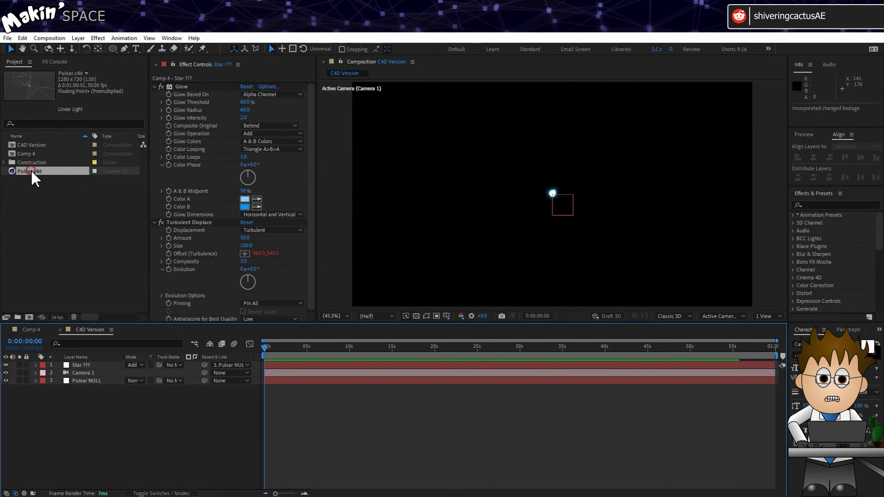
Step: Add Pulsar.c4d to the C4D Version timeline with Centered Comp Camera and the Current renderer
{"action": "left_click_drag", "start_coordinate": [32, 173], "coordinate": [115, 371]}
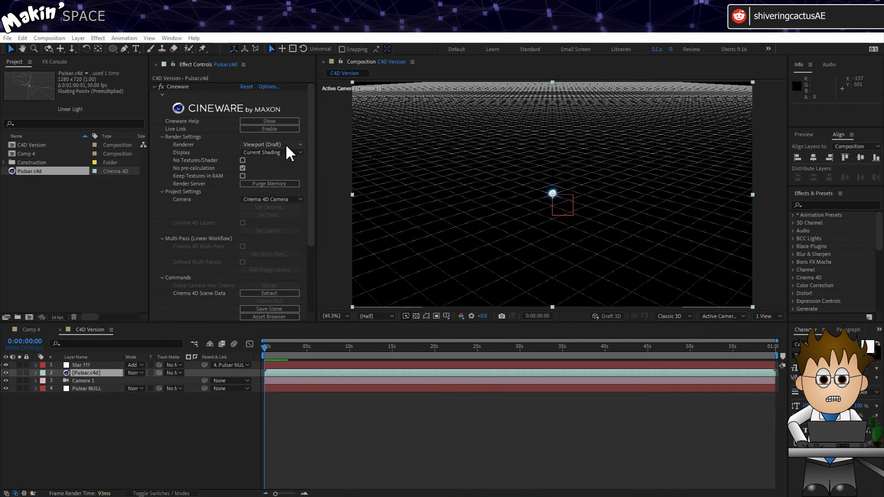
{"action": "left_click", "coordinate": [291, 199]}
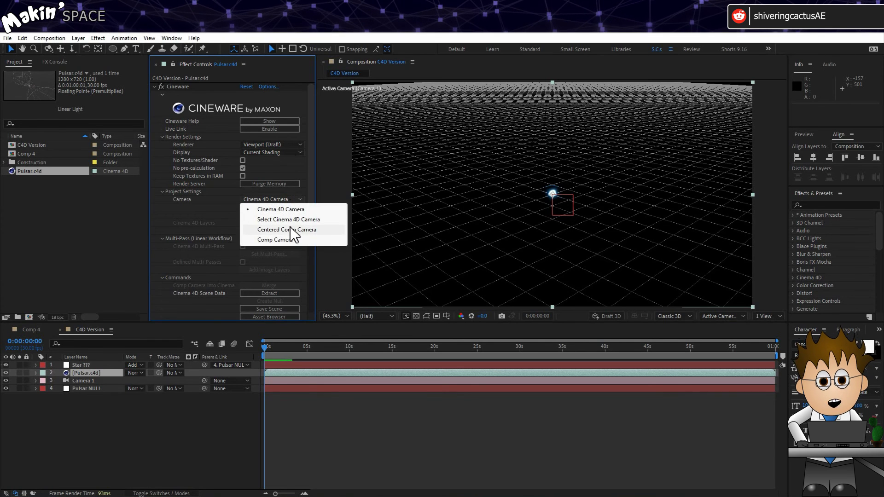
{"action": "left_click", "coordinate": [291, 229]}
{"action": "left_click", "coordinate": [280, 144]}
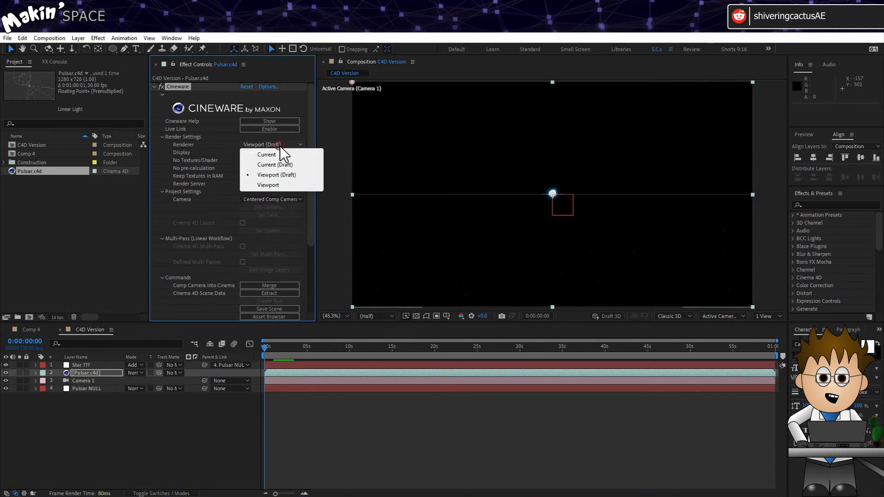
{"action": "left_click", "coordinate": [267, 155]}
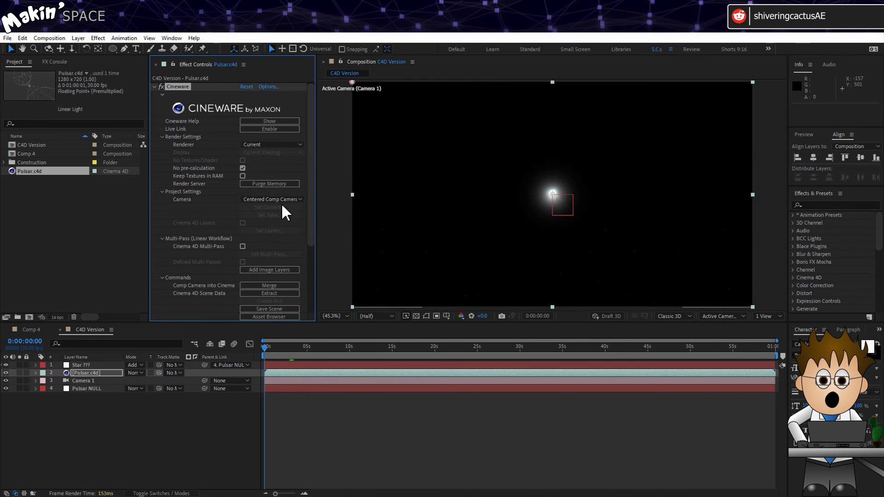